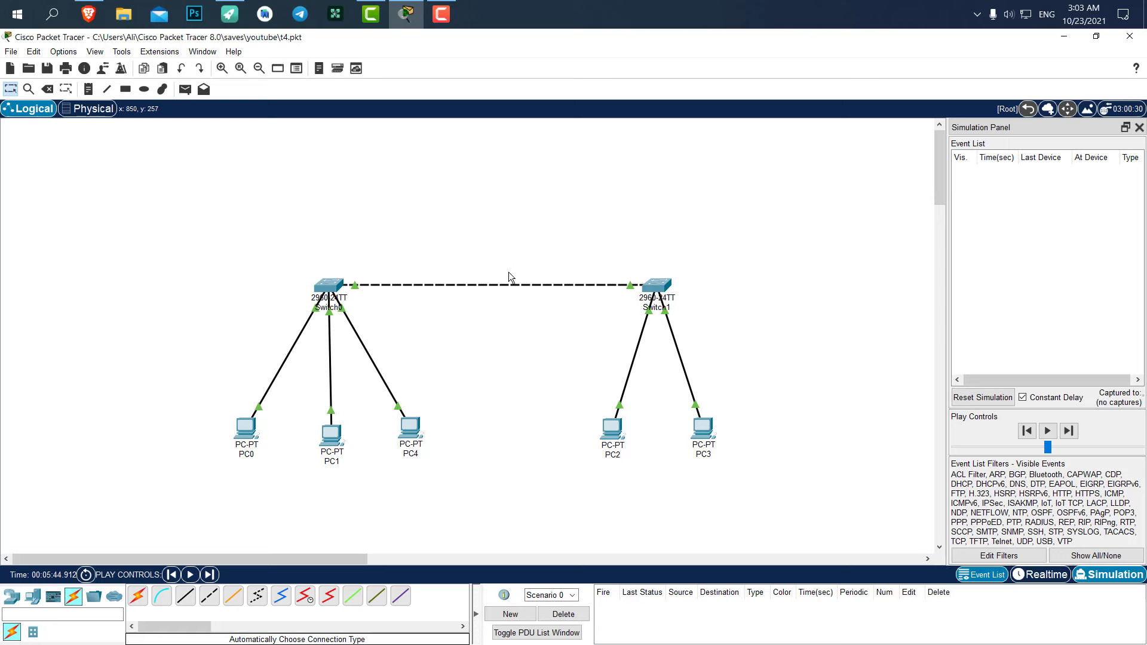
# Place a 1941 router above and midway between the two switches, and delete the direct cable linking the switches
pyautogui.click(10, 599)
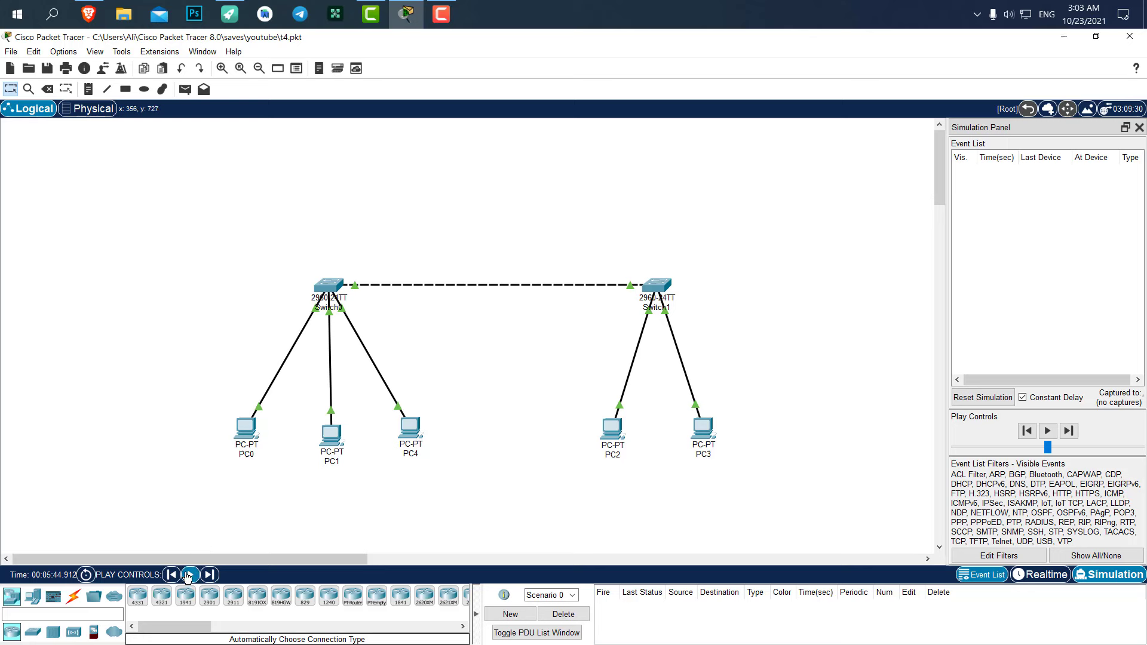
pyautogui.click(183, 609)
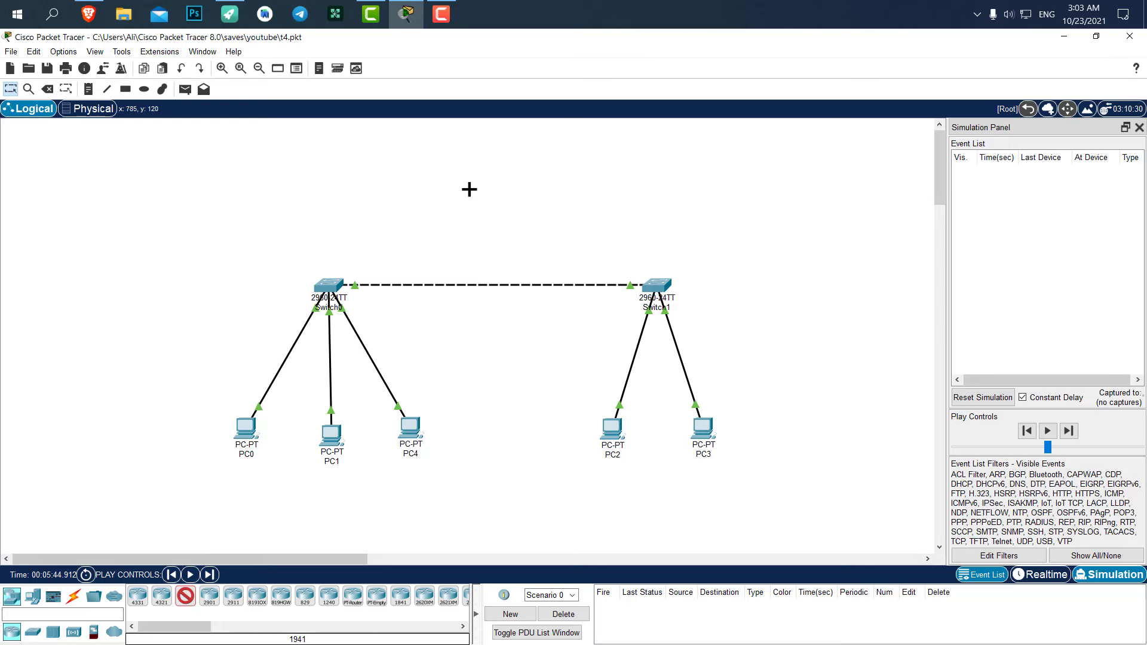
pyautogui.click(495, 179)
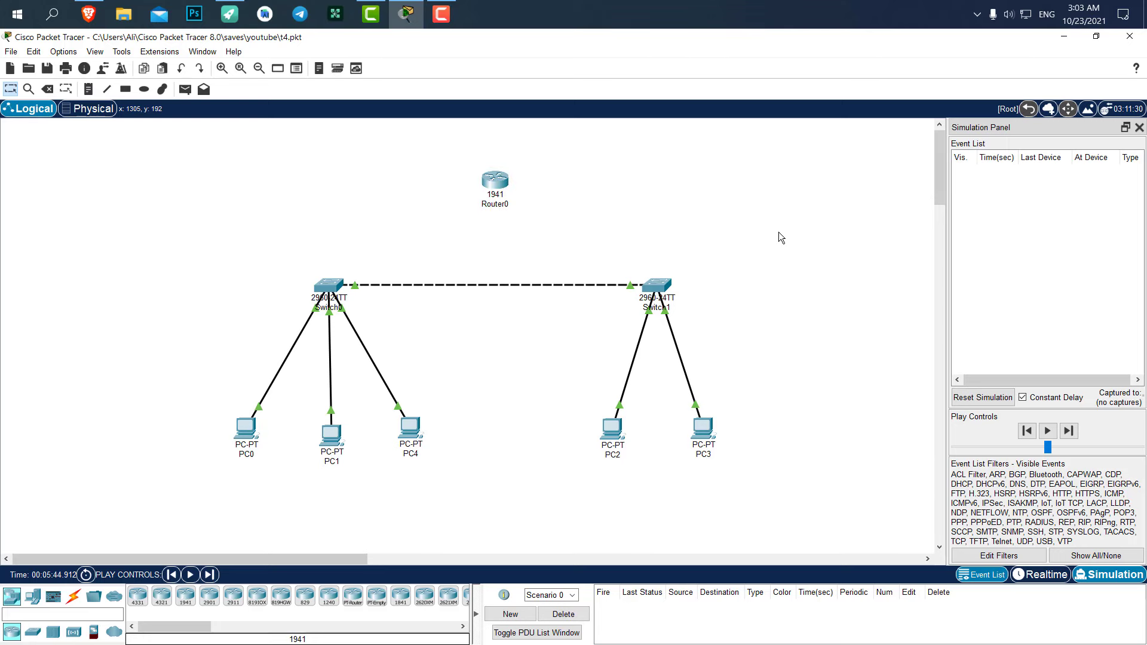
pyautogui.moveTo(500, 181); pyautogui.dragTo(502, 169)
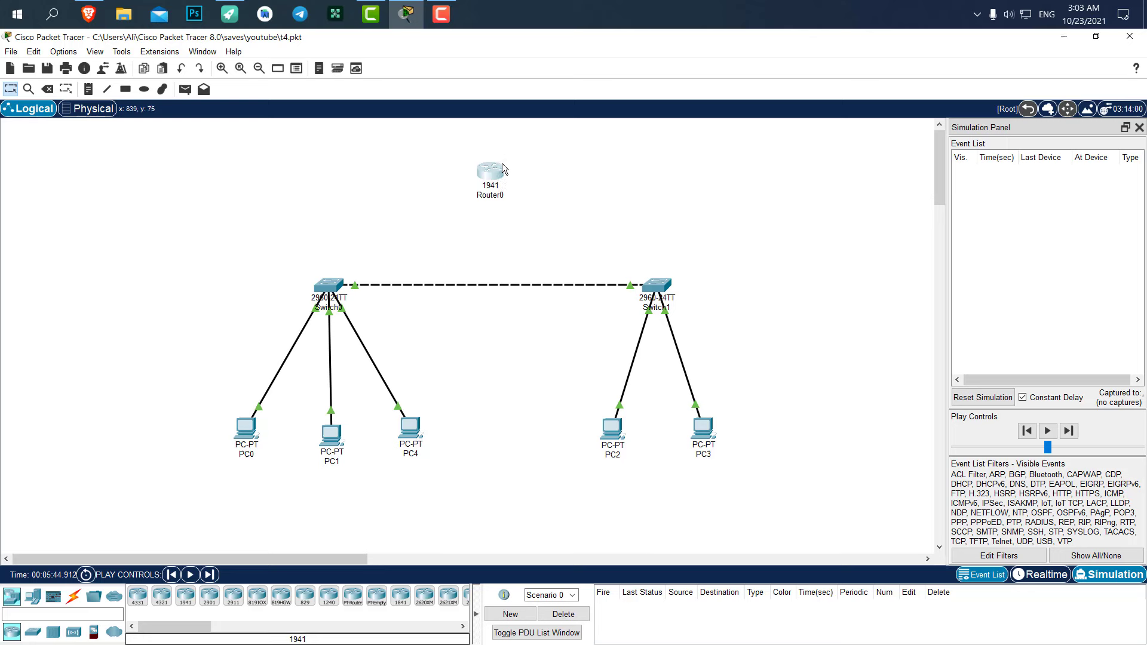
pyautogui.click(47, 89)
pyautogui.click(472, 285)
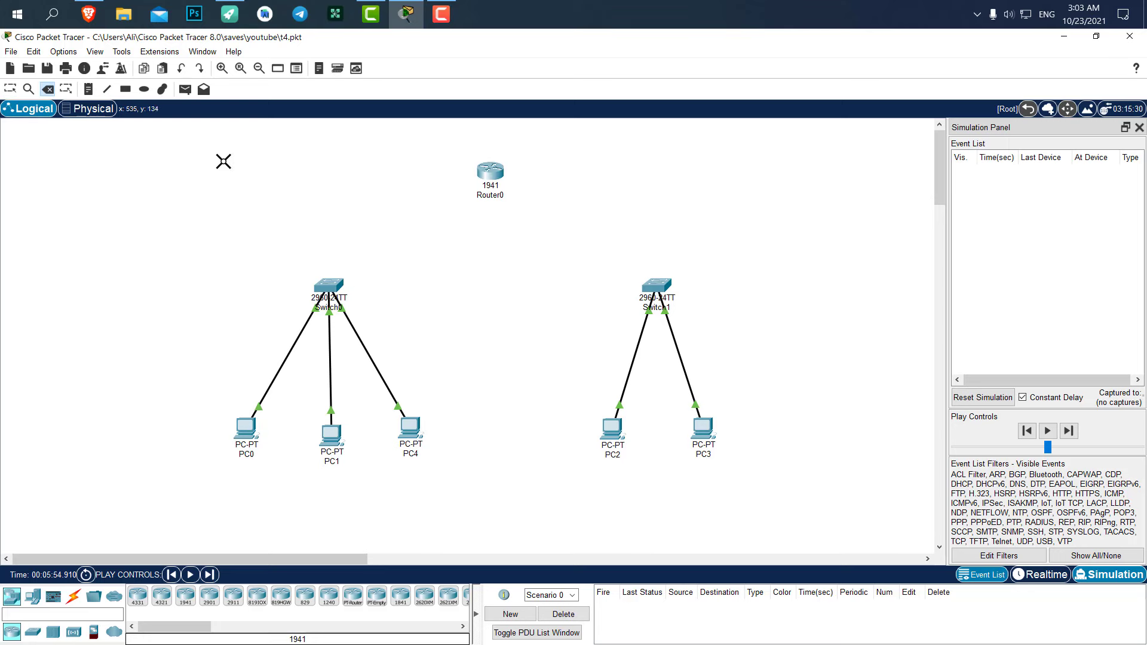
# Connect Switch0 and Switch1 to Router0 using automatically chosen connections
pyautogui.click(74, 595)
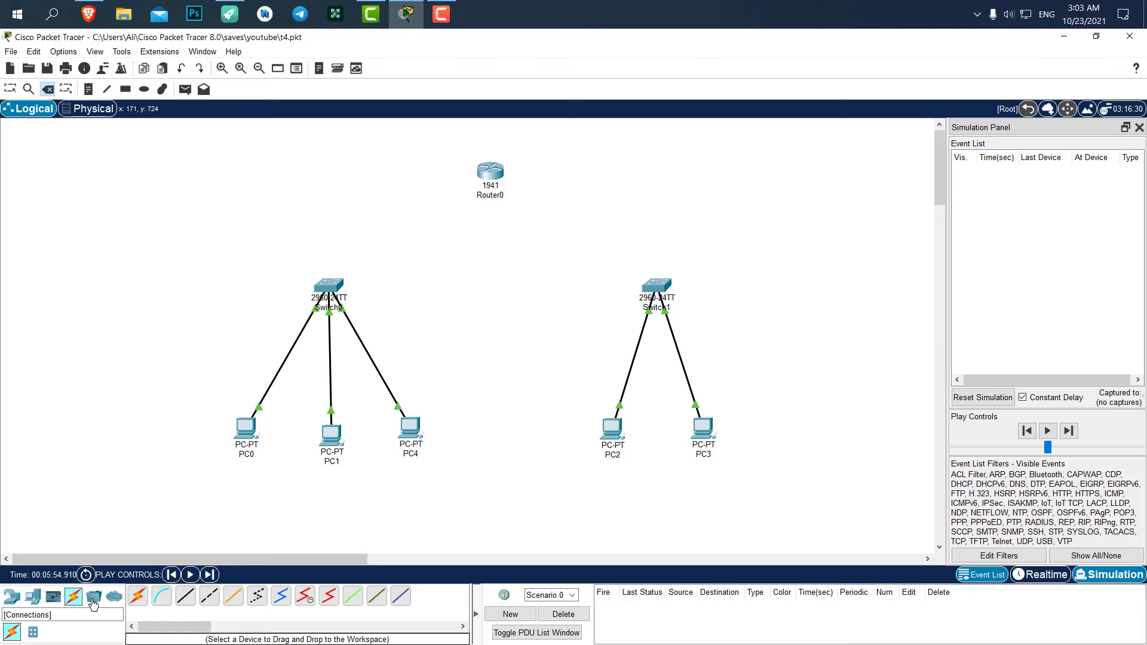
pyautogui.click(138, 596)
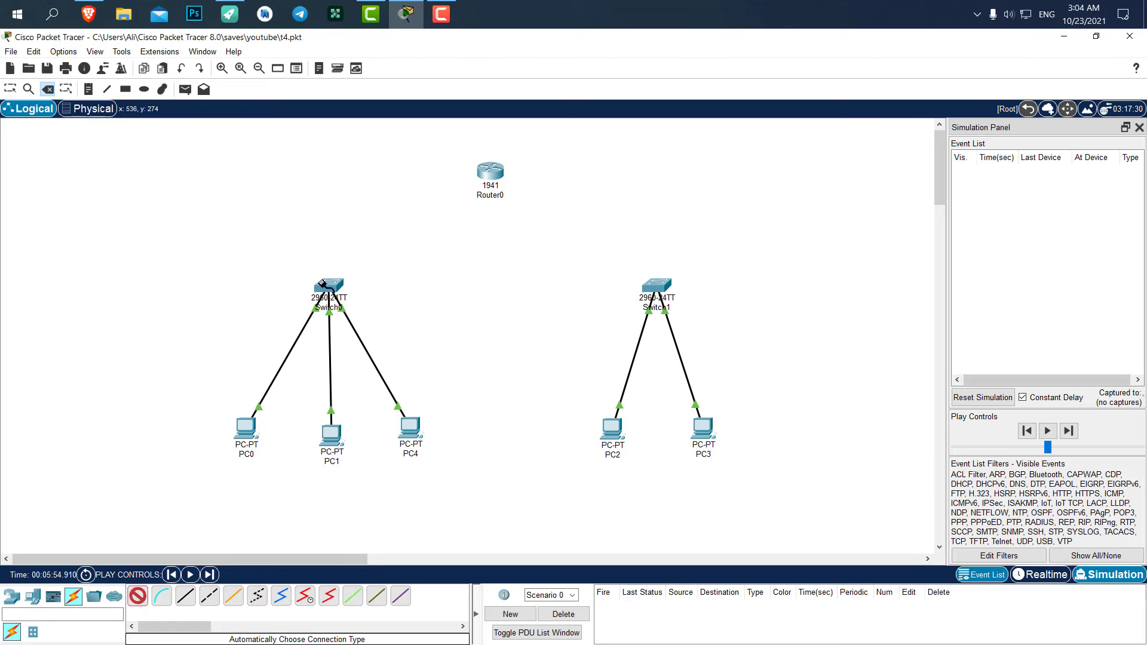
pyautogui.click(327, 285)
pyautogui.click(486, 172)
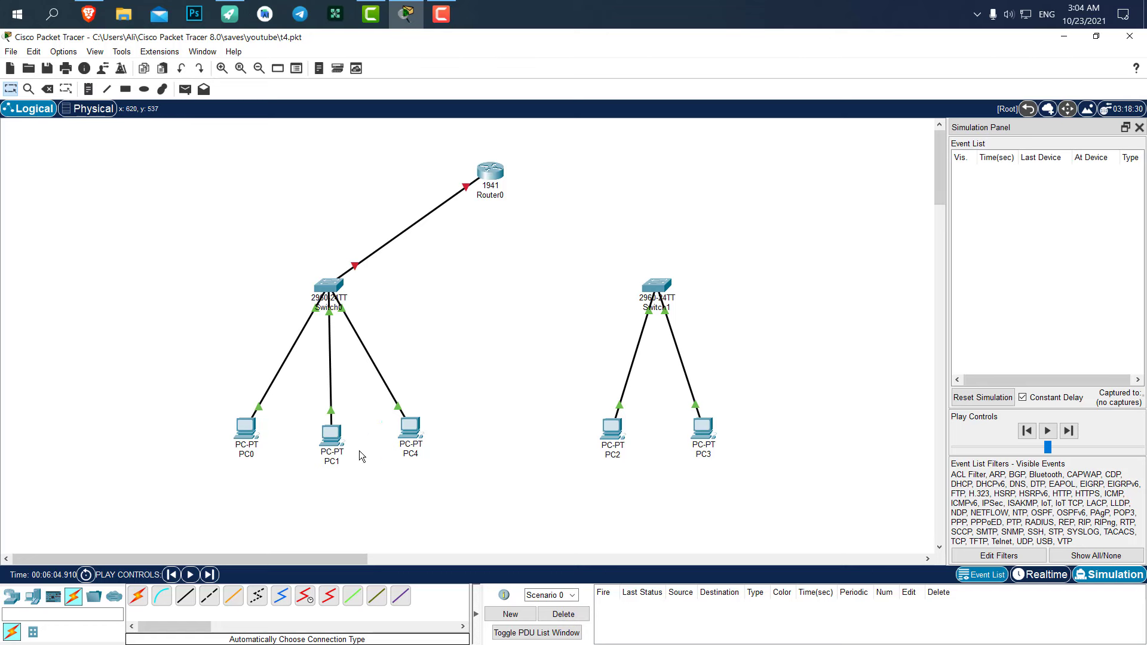
pyautogui.click(138, 596)
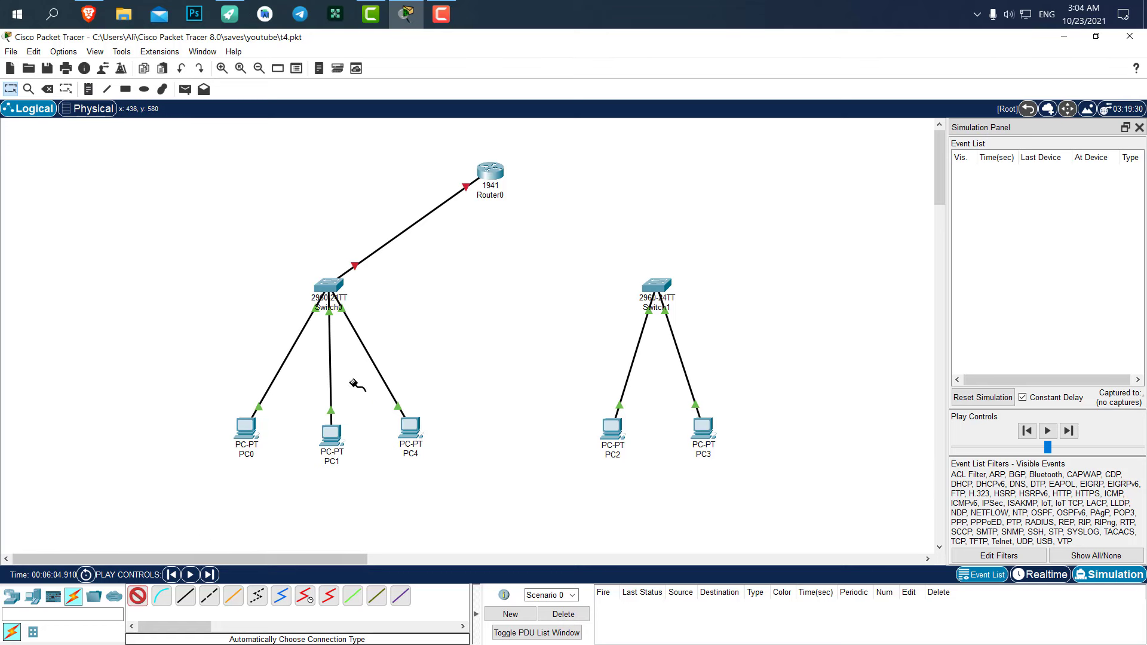
pyautogui.click(656, 284)
pyautogui.click(486, 172)
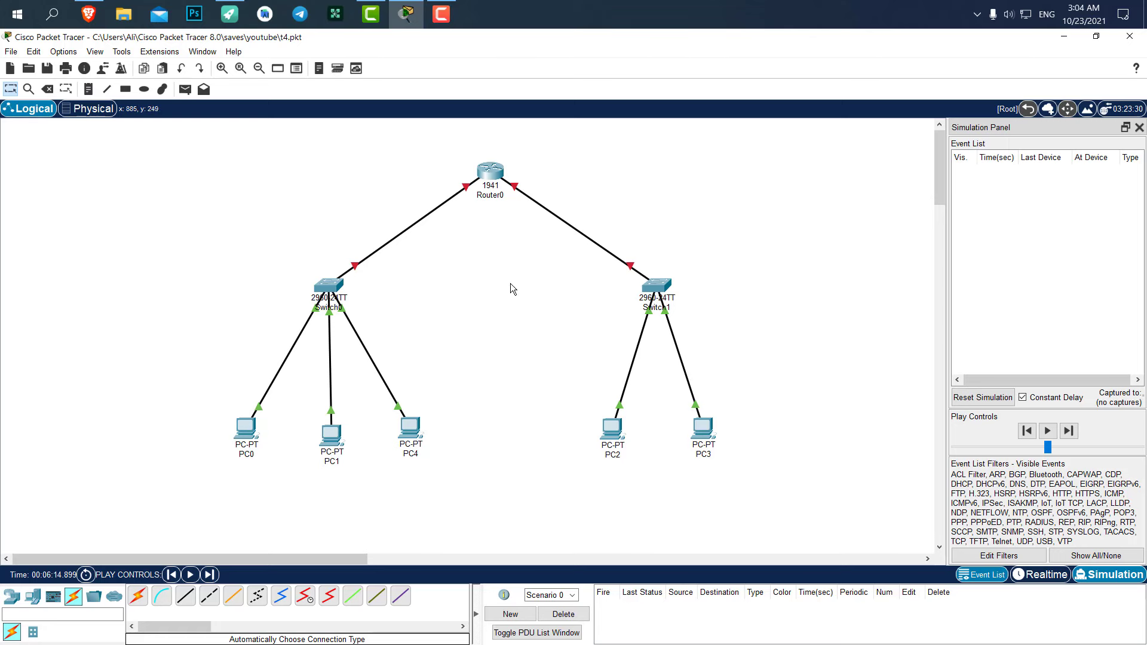
# Replace the Switch0–Router0 link with a Copper Straight-Through cable from the switch's GigabitEthernet0/1 to the router's GigabitEthernet0/0
pyautogui.click(47, 89)
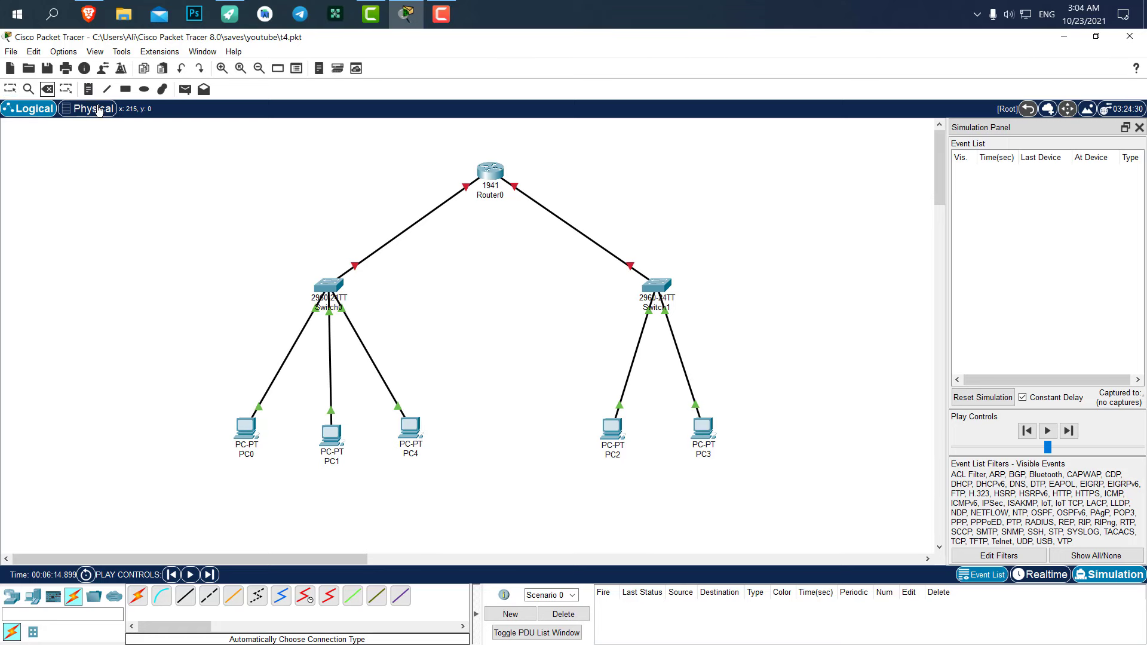
pyautogui.click(414, 224)
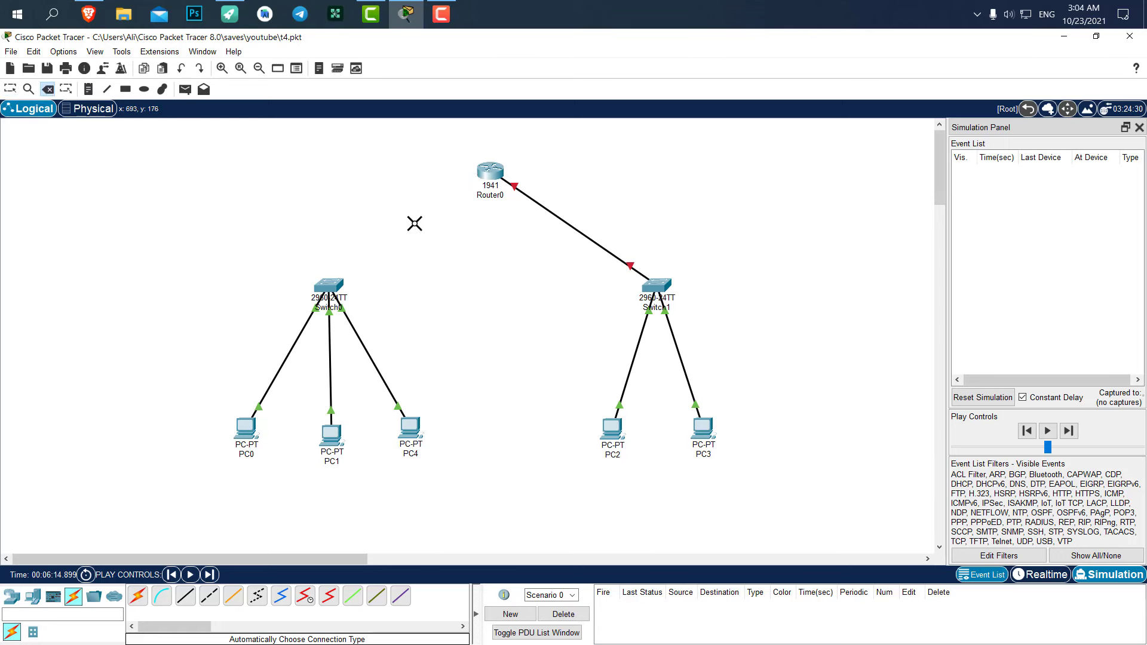
pyautogui.click(186, 596)
pyautogui.click(330, 286)
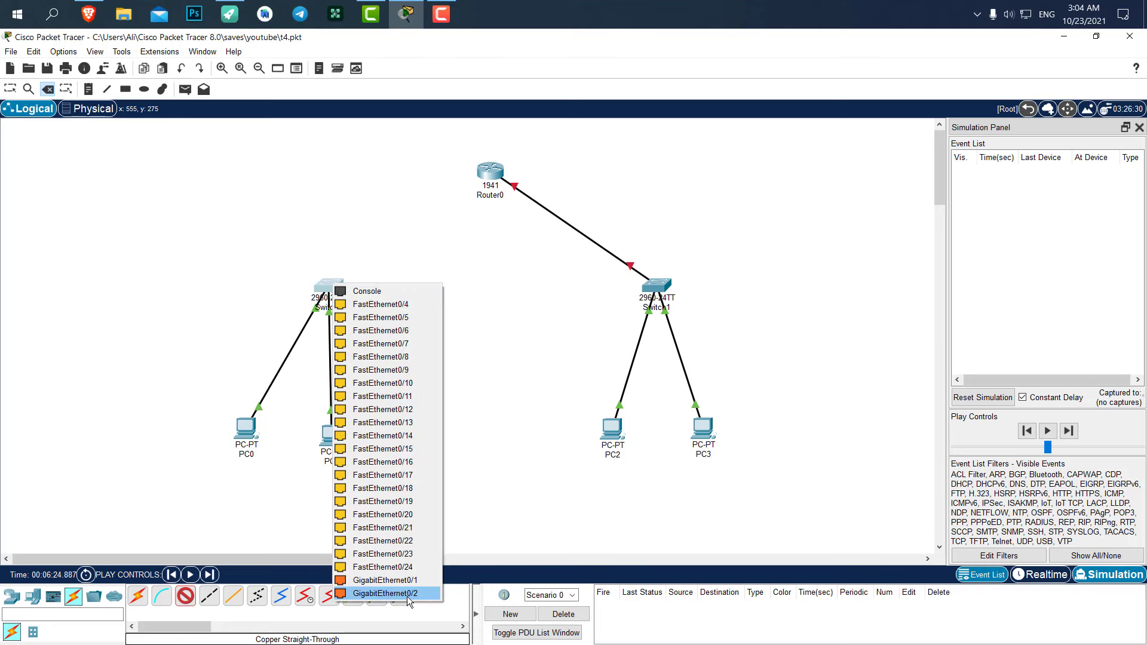
pyautogui.click(399, 583)
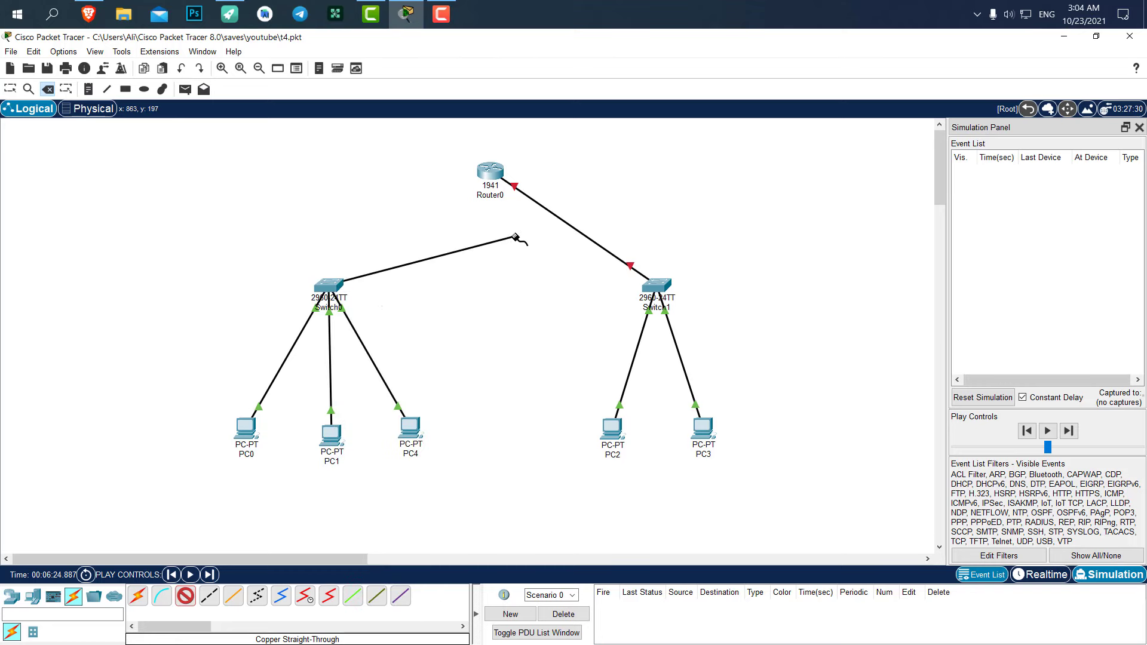
pyautogui.click(491, 170)
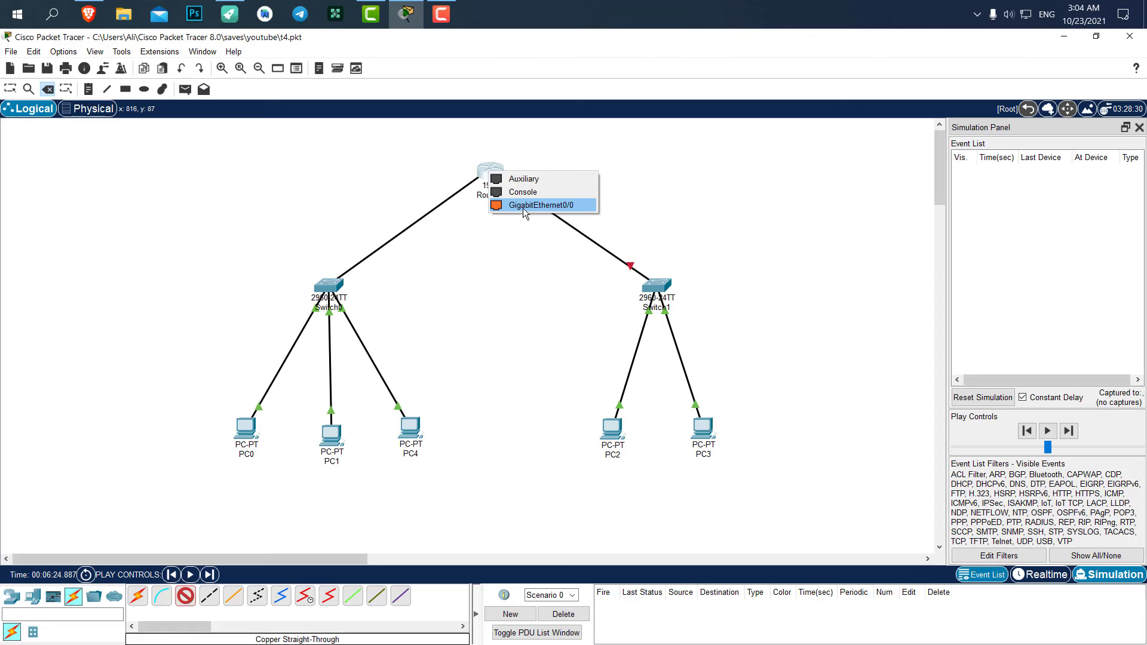
pyautogui.click(523, 206)
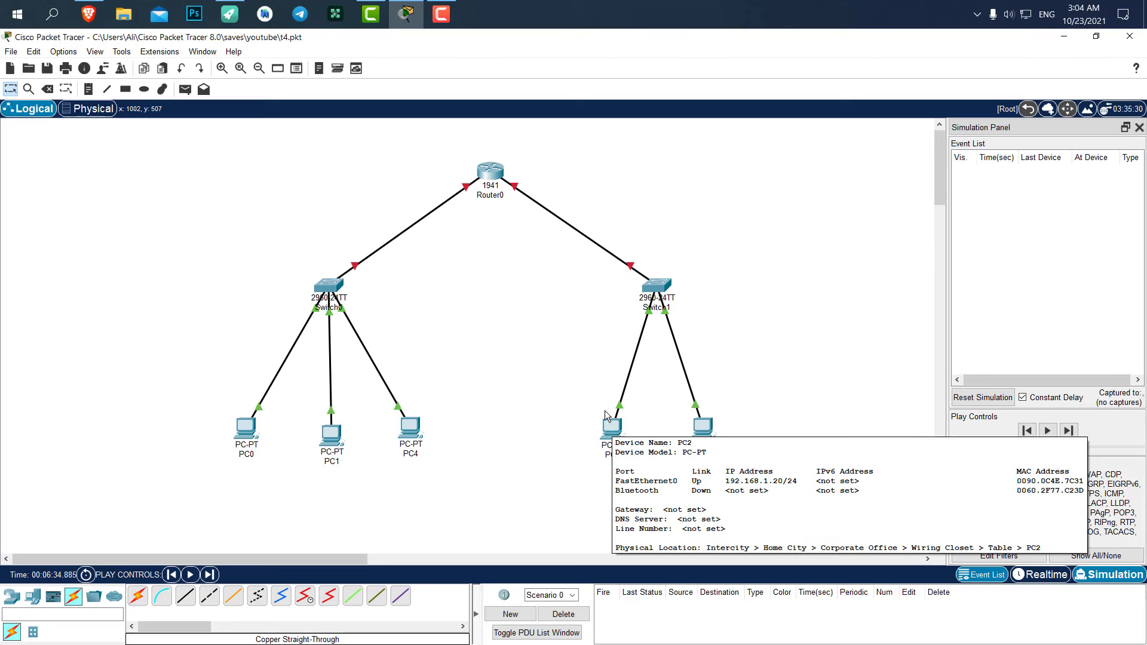
# Set PC2's static IPv4 address to 172.16.1.10 with subnet mask 255.255.0.0
pyautogui.click(611, 431)
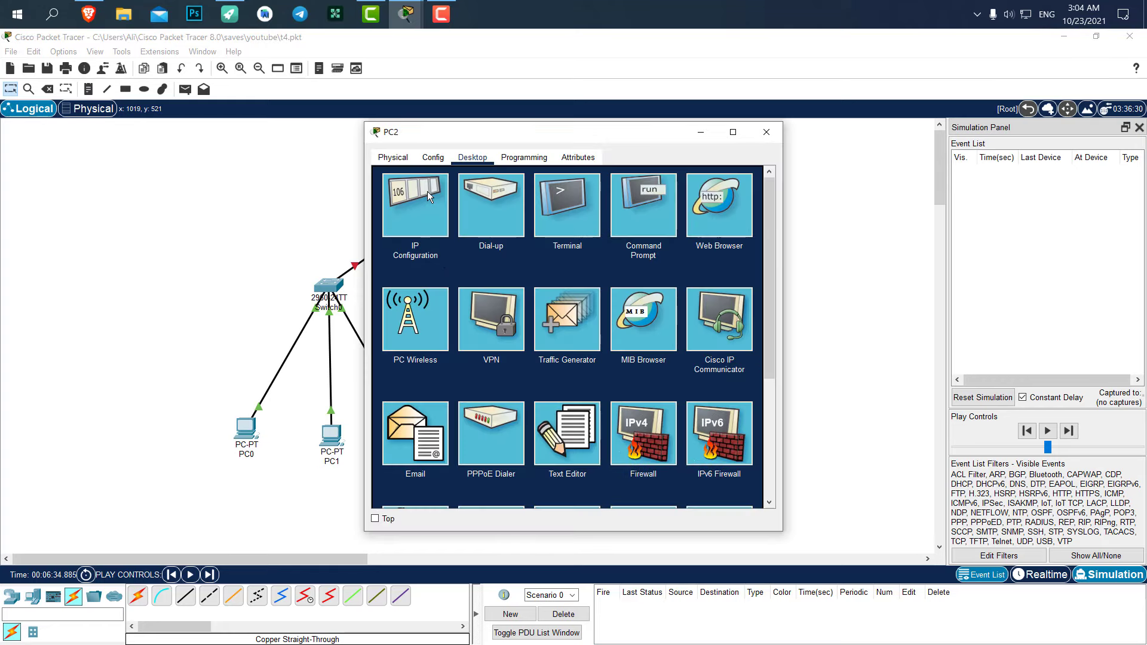
pyautogui.click(429, 198)
pyautogui.press('Tab')
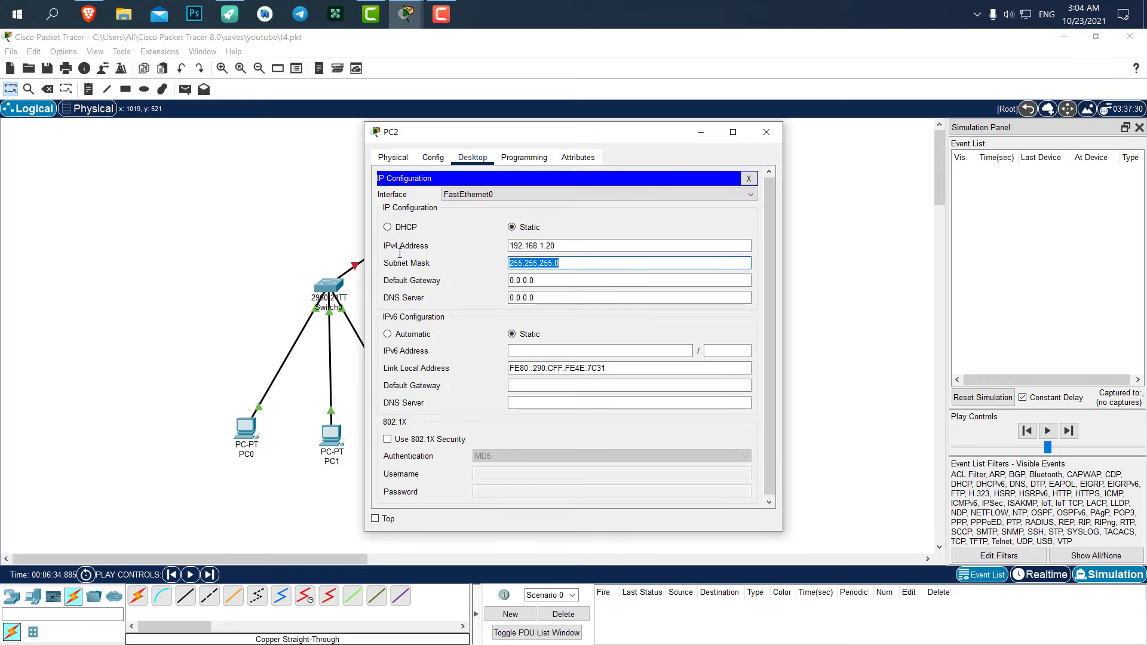
pyautogui.press('BackSpace')
pyautogui.hotkey('shift', 'Tab')
pyautogui.press('BackSpace')
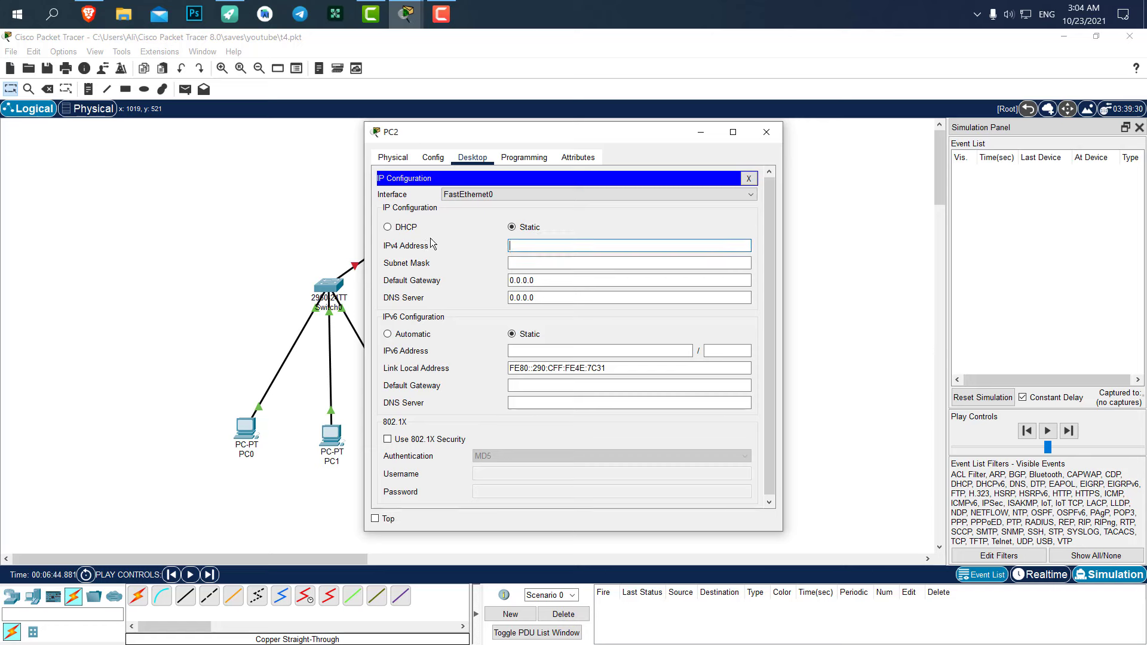
pyautogui.write('172.16.1.10')
pyautogui.press('Return')
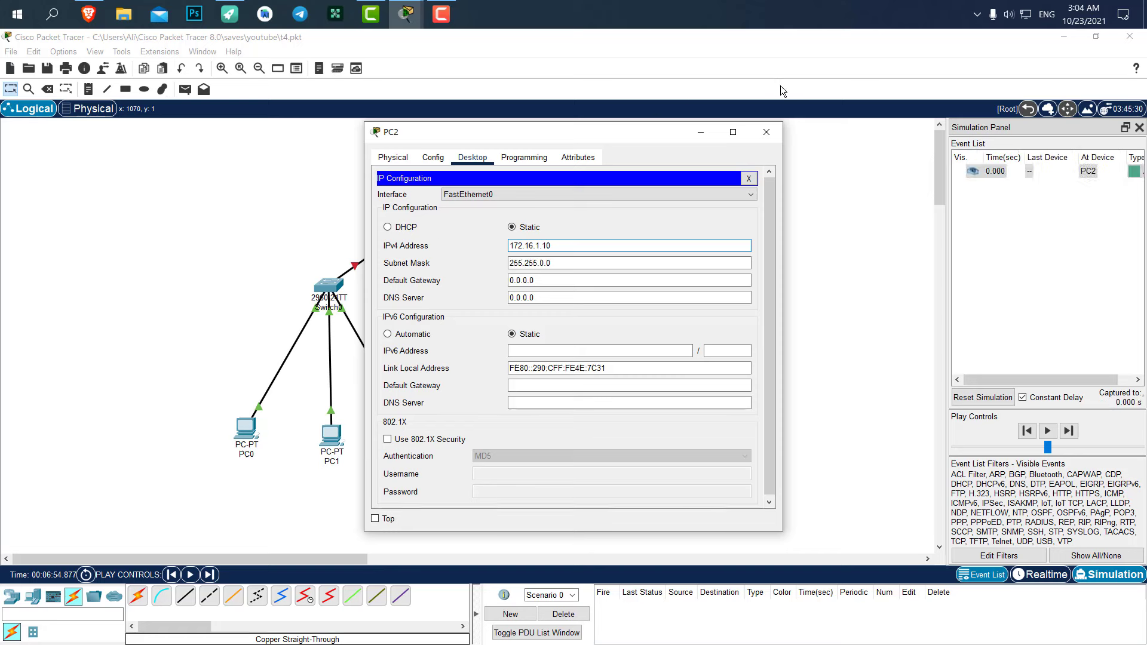
pyautogui.click(766, 132)
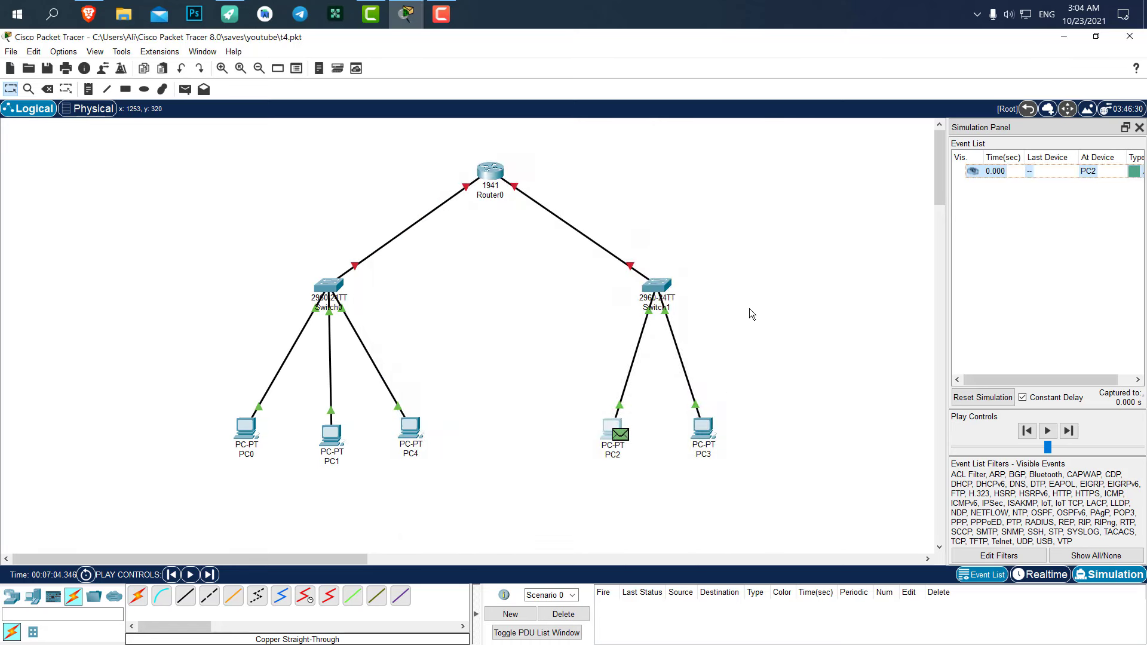
# Switch to Realtime mode and set PC3's static IPv4 address to 172.16.1.11 with subnet mask 255.255.0.0
pyautogui.click(1044, 580)
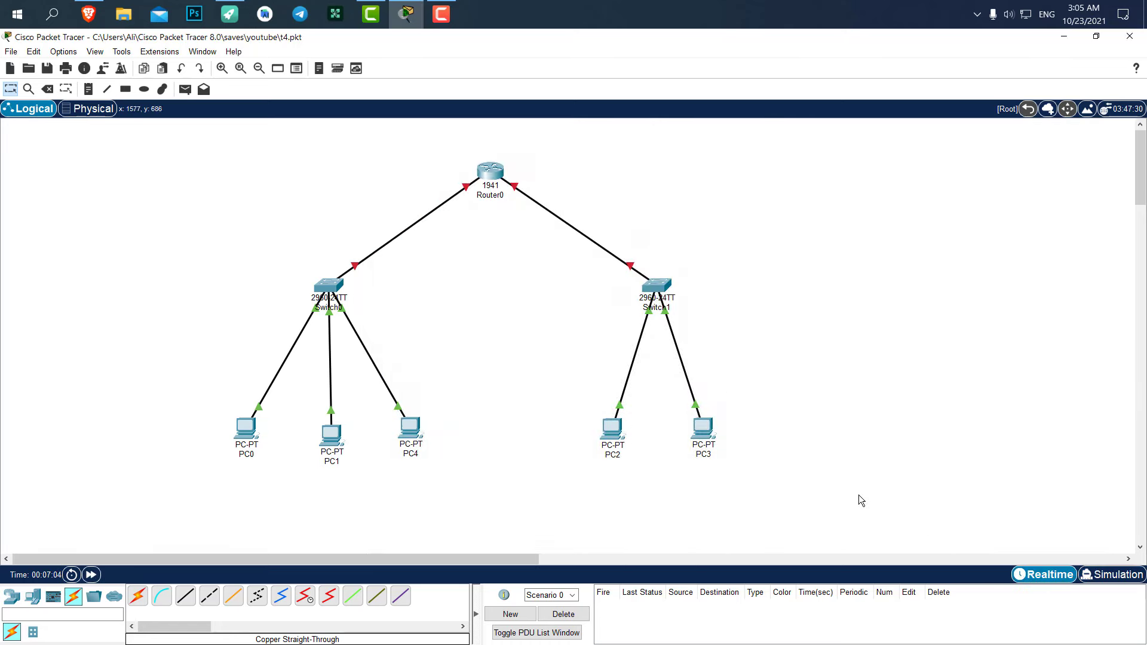
pyautogui.click(704, 429)
pyautogui.click(419, 223)
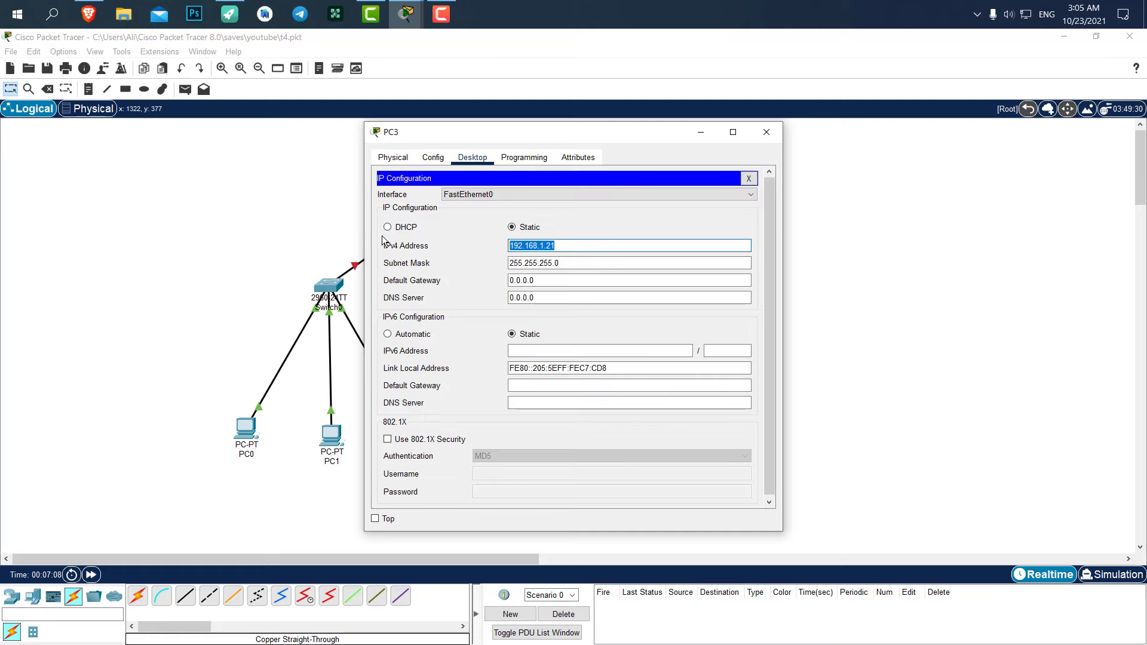
pyautogui.write('172.16.1')
pyautogui.click(595, 264)
pyautogui.moveTo(553, 267); pyautogui.dragTo(465, 257)
pyautogui.write('0')
pyautogui.click(566, 242)
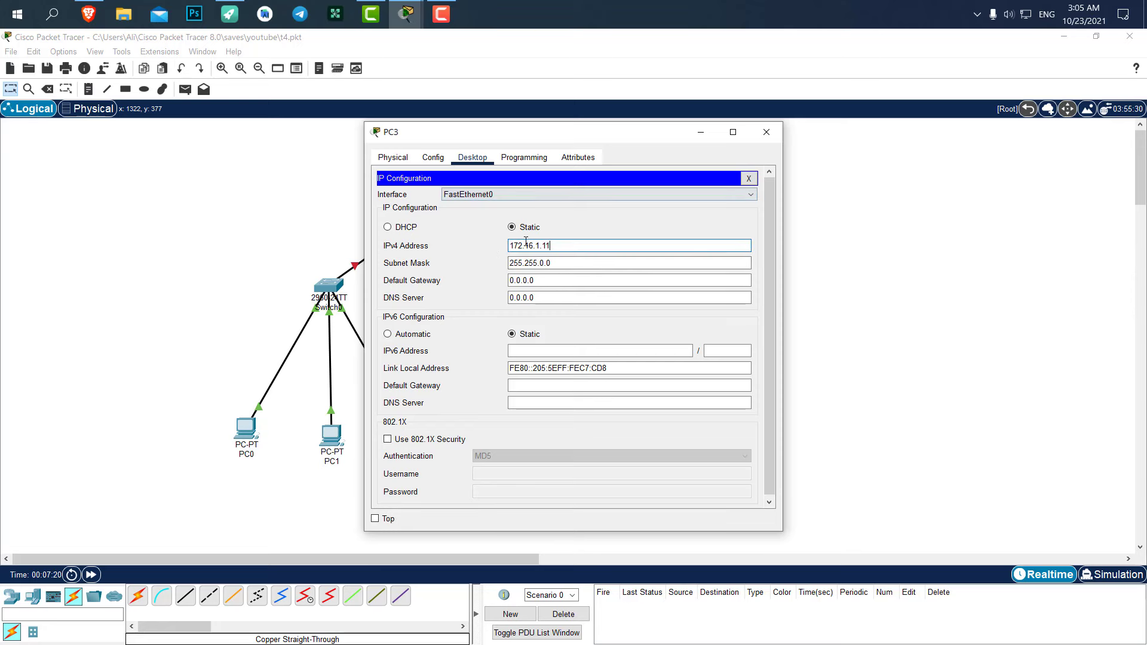
pyautogui.click(769, 132)
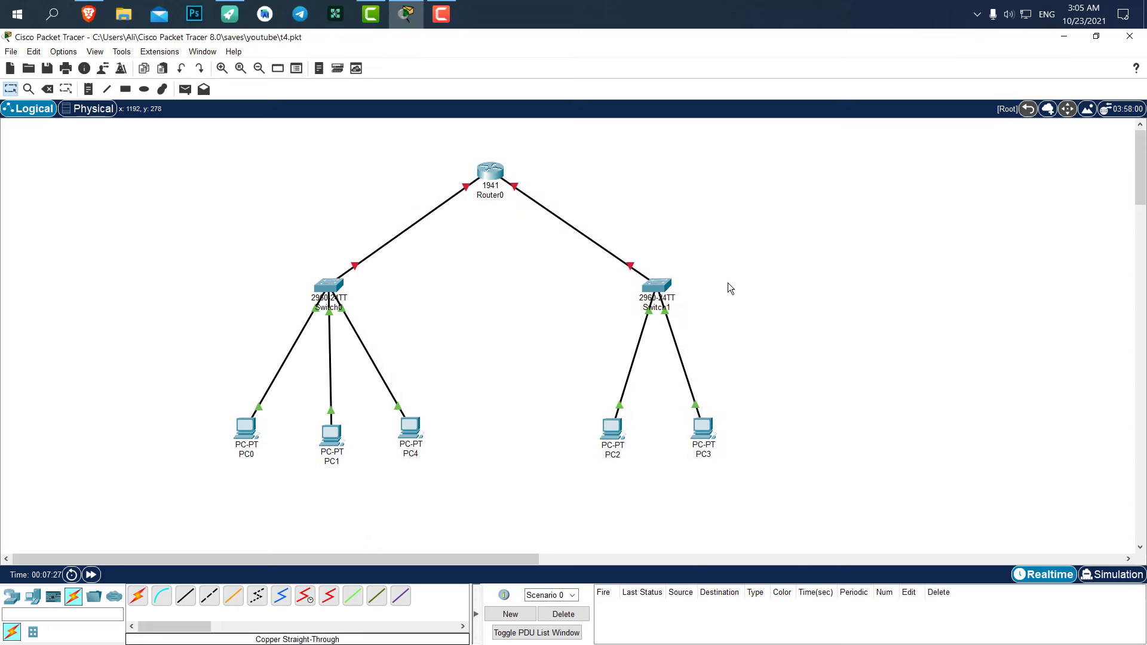
# Examine the configuration of Router0's GigabitEthernet0/0 and GigabitEthernet0/1 interfaces
pyautogui.moveTo(539, 158); pyautogui.dragTo(502, 172)
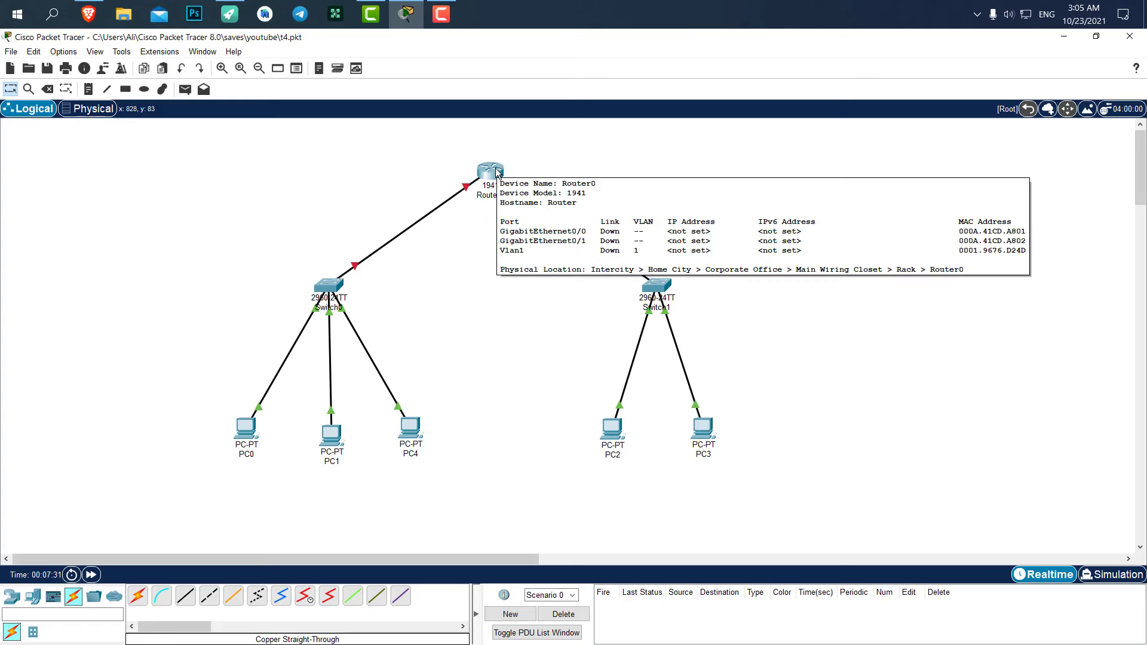
pyautogui.click(497, 173)
pyautogui.moveTo(576, 133); pyautogui.dragTo(780, 121)
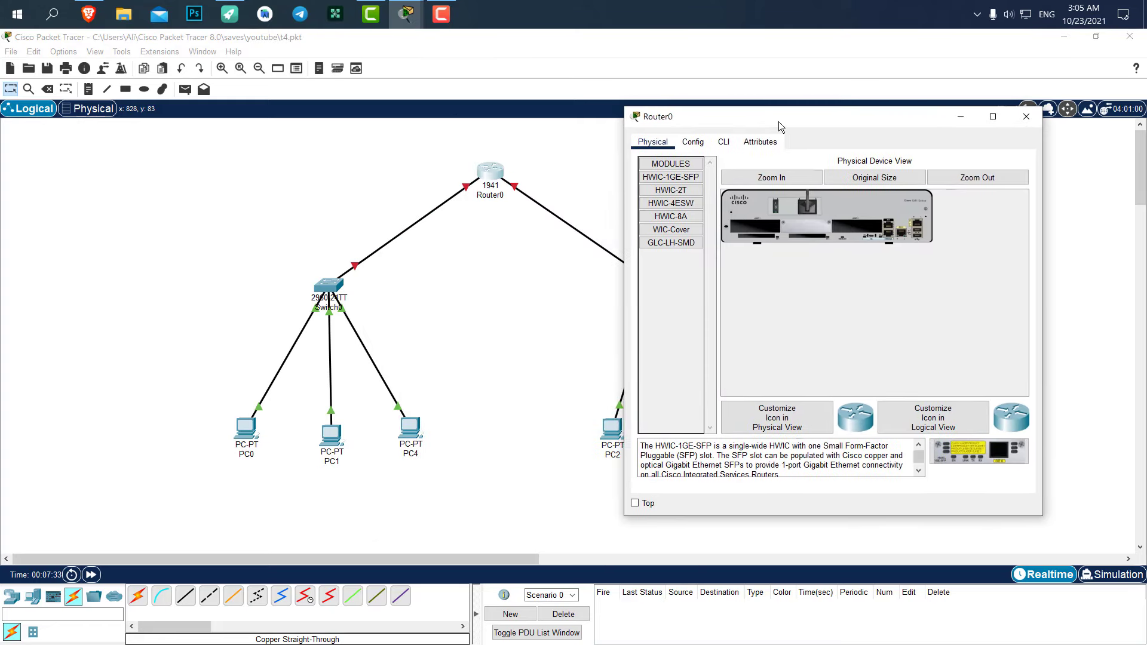
pyautogui.click(692, 139)
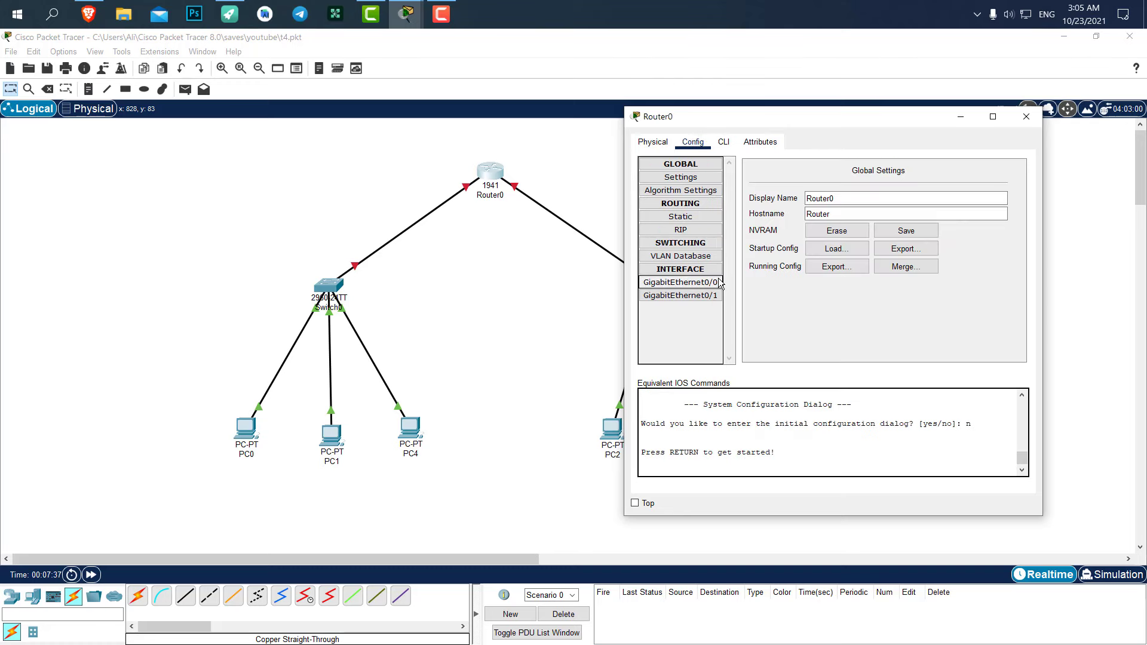
pyautogui.click(663, 285)
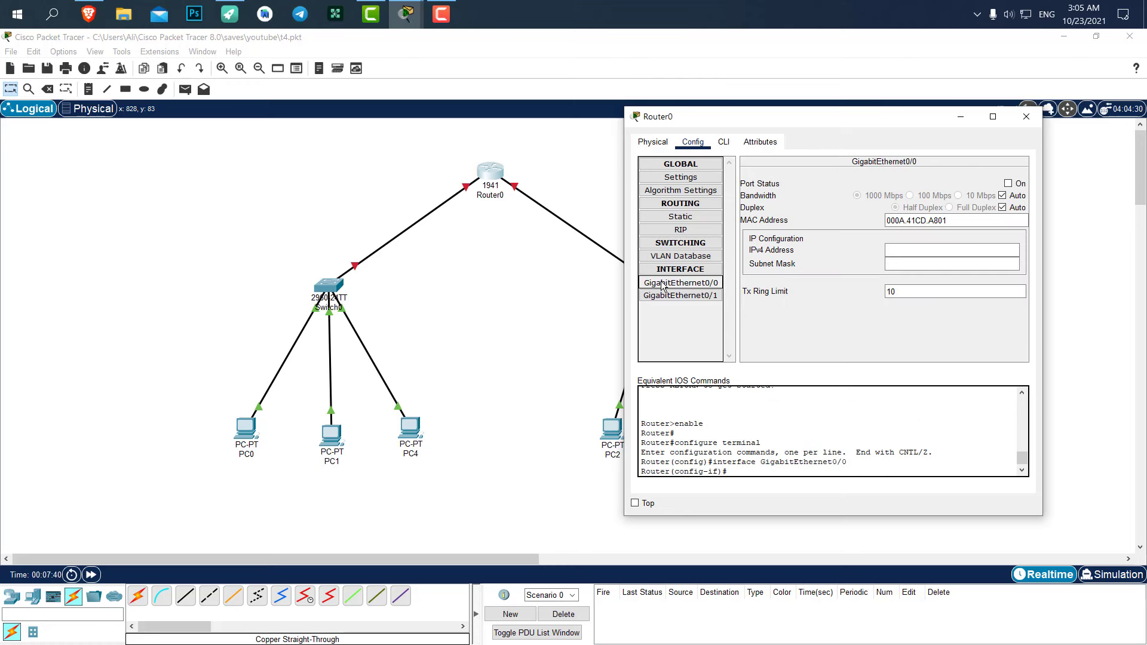
pyautogui.click(691, 297)
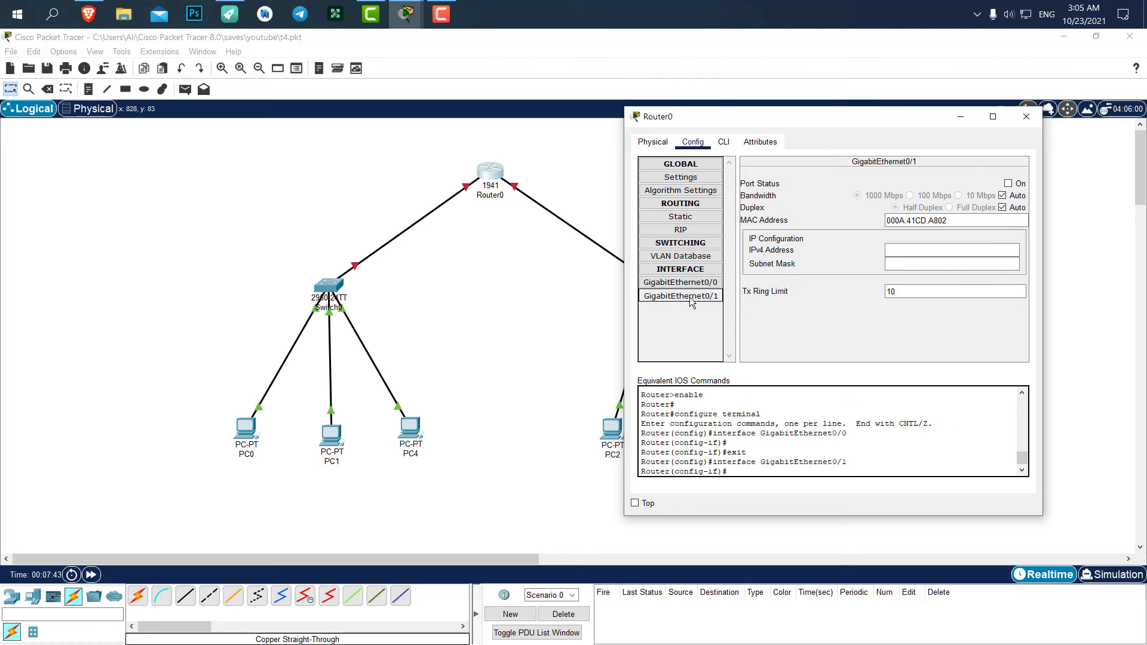
pyautogui.click(661, 286)
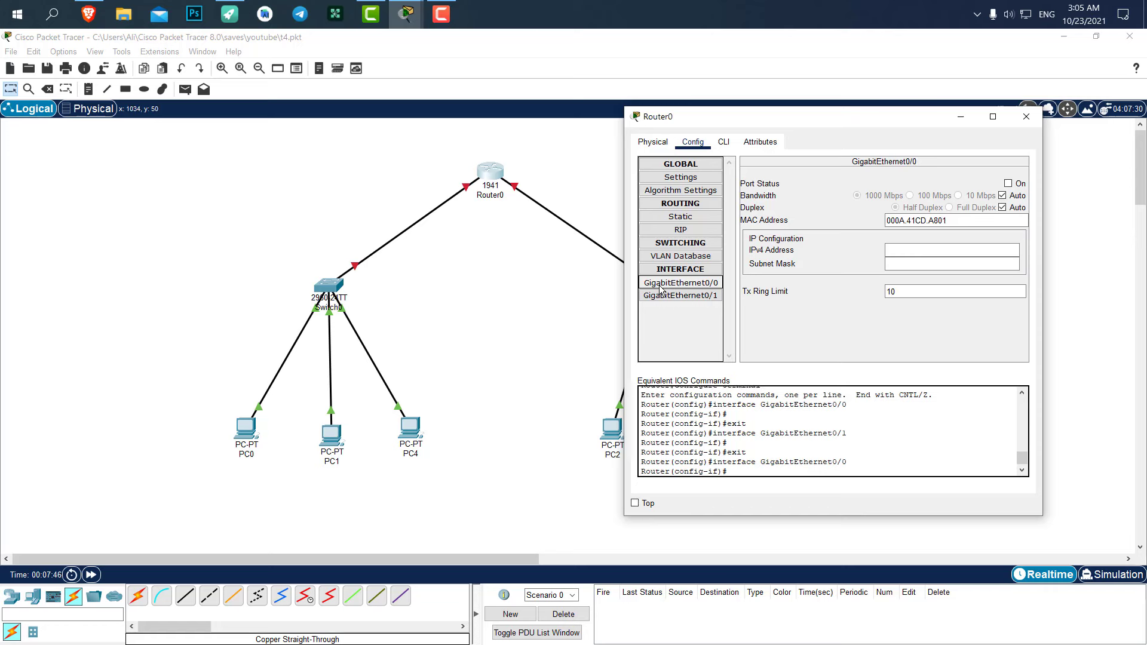
pyautogui.click(711, 287)
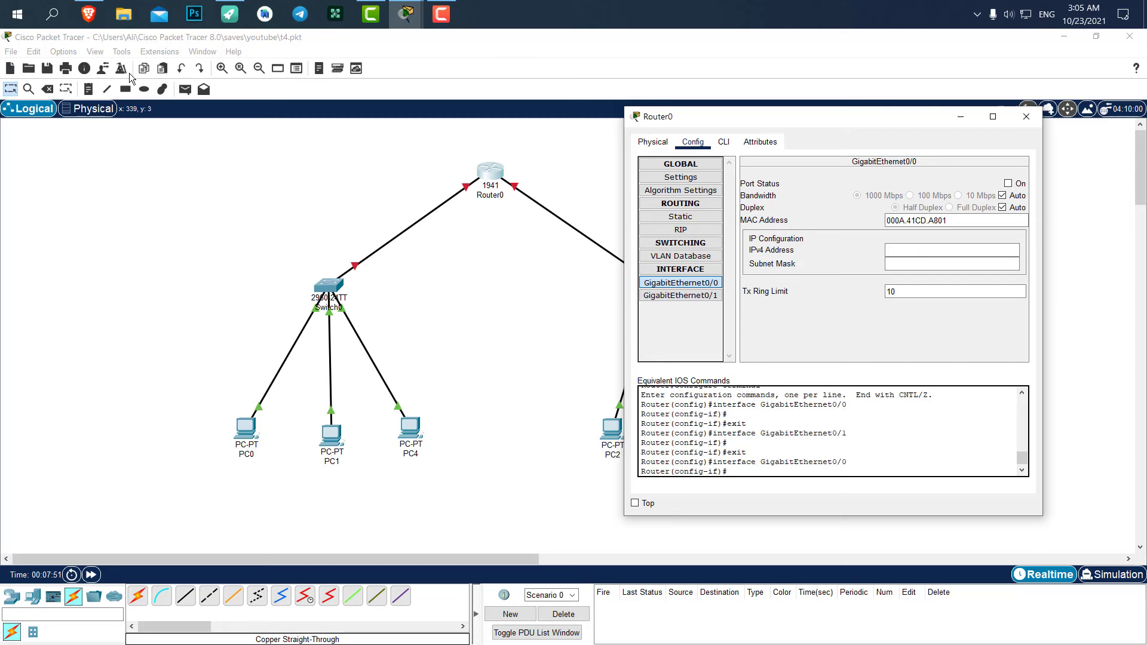
# Add a workspace note reading 192.168.1.1 beside Router0, above the Switch0 network
pyautogui.click(88, 89)
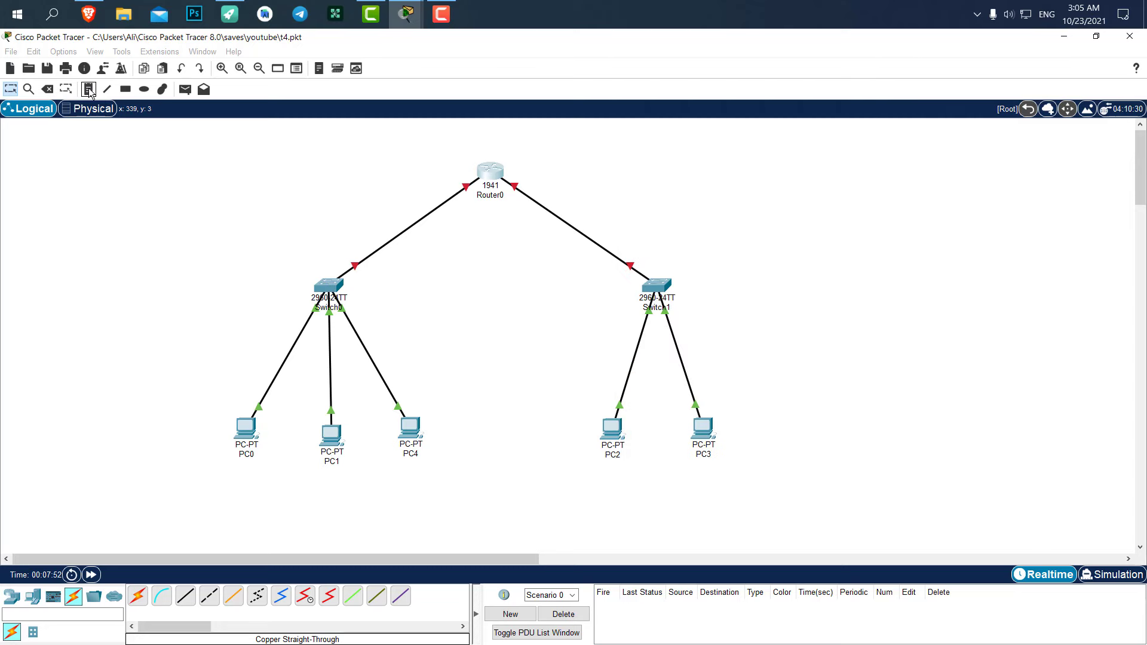
pyautogui.click(270, 178)
pyautogui.write('192.168.1')
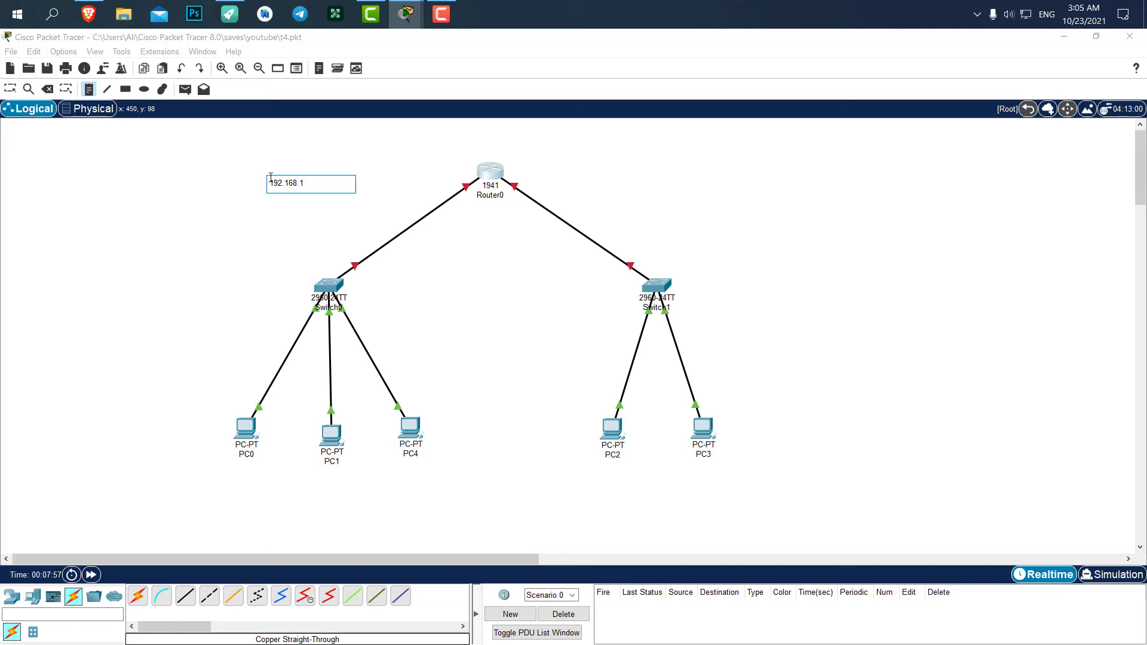
pyautogui.write('.1')
pyautogui.press('Return')
pyautogui.press('BackSpace')
# Add a workspace note reading 172.16.1.1 beside Router0, on the Switch1 side
pyautogui.click(568, 172)
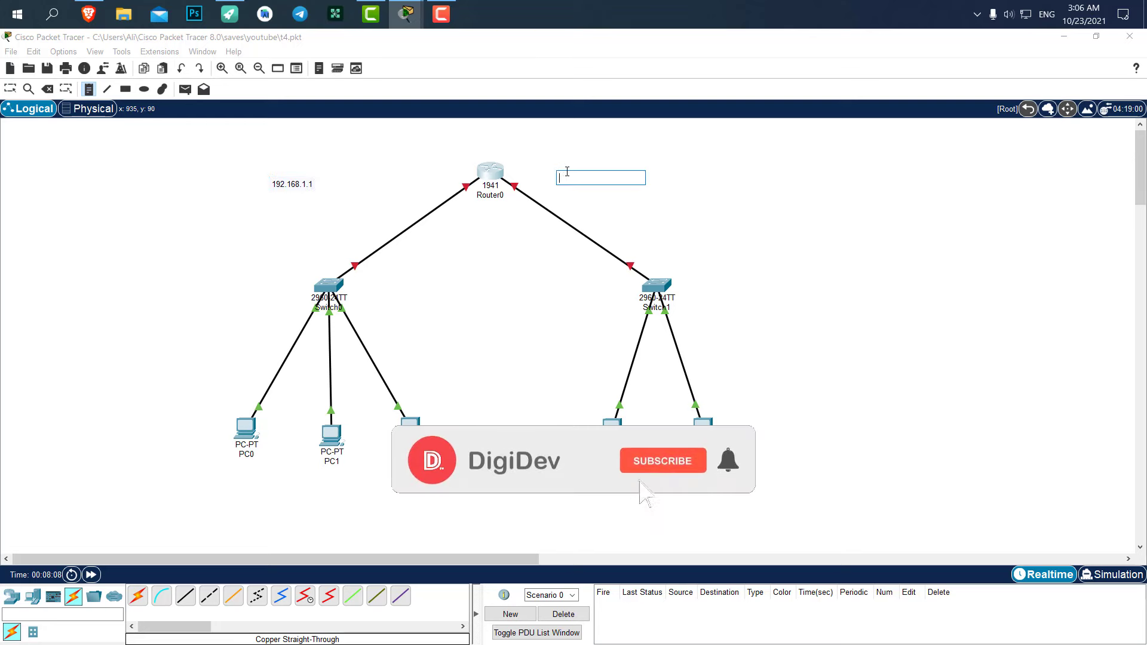
pyautogui.write('172')
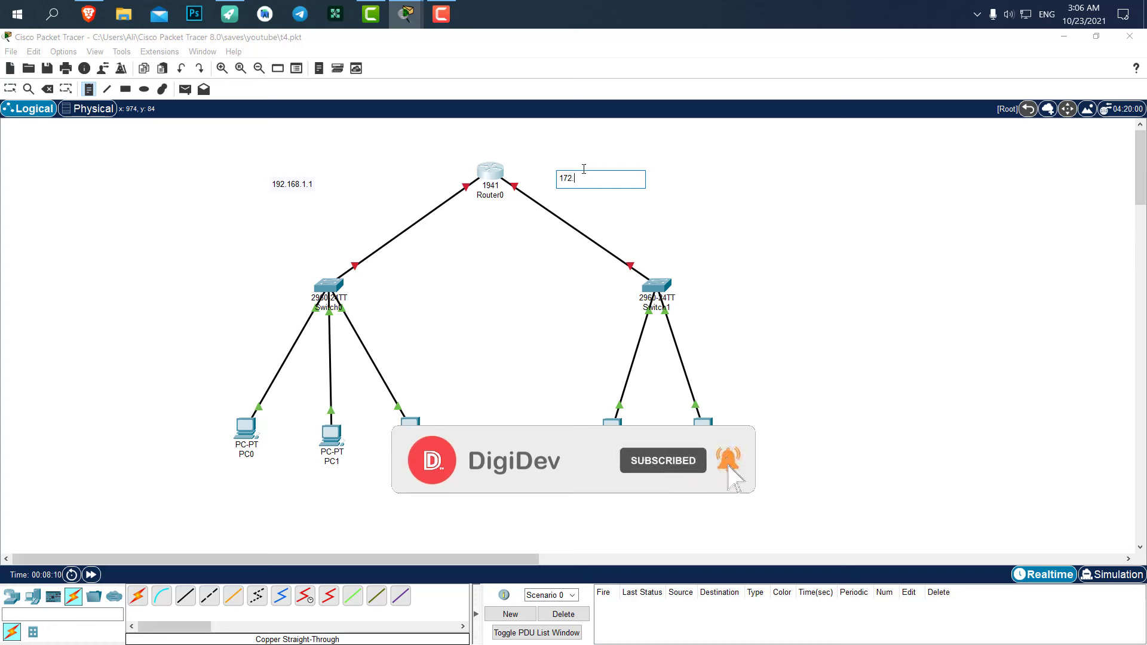
pyautogui.write('.16.1')
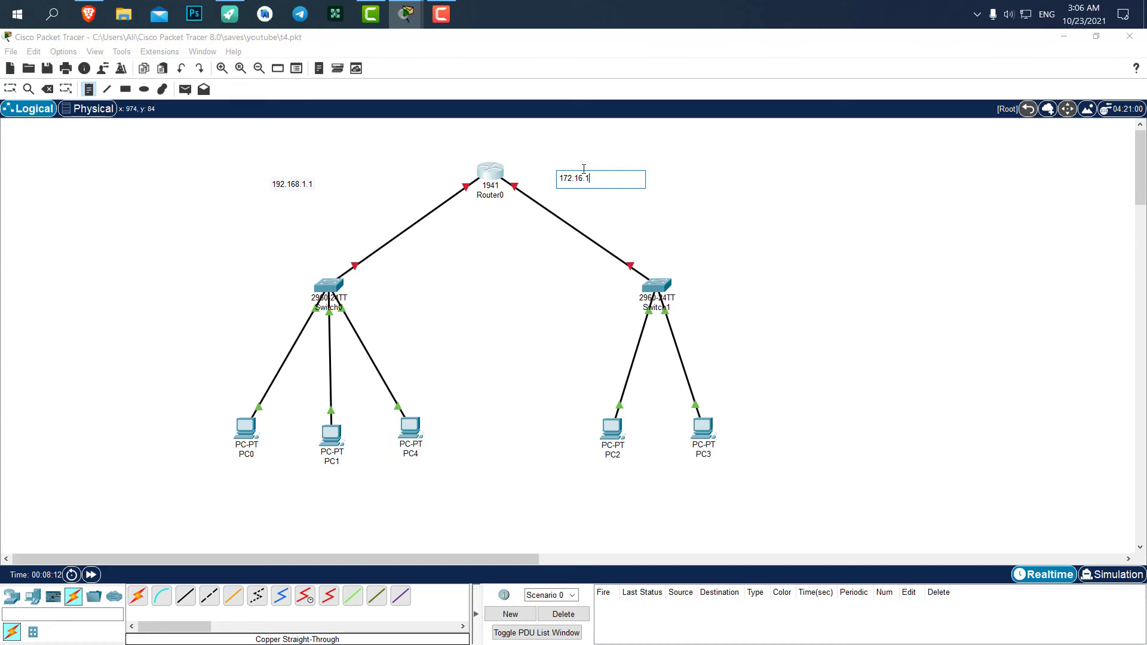
pyautogui.write('.1')
pyautogui.press('Return')
pyautogui.press('BackSpace')
# Move the 172.16.1.1 and 192.168.1.1 notes closer to Router0, each level with the router on its own network's side
pyautogui.click(10, 89)
pyautogui.moveTo(585, 180); pyautogui.dragTo(568, 173)
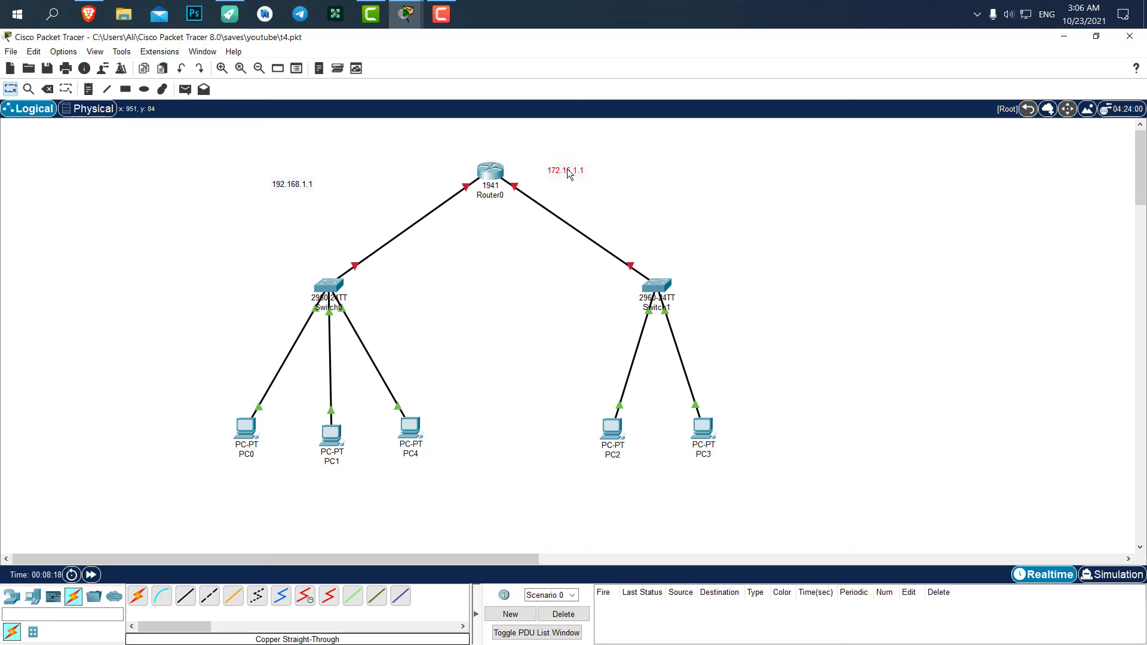
pyautogui.moveTo(296, 188); pyautogui.dragTo(423, 178)
# Set Router0's GigabitEthernet0/0 to IPv4 address 192.168.1.1 with subnet mask 255.255.255.0 and turn its port on
pyautogui.click(490, 171)
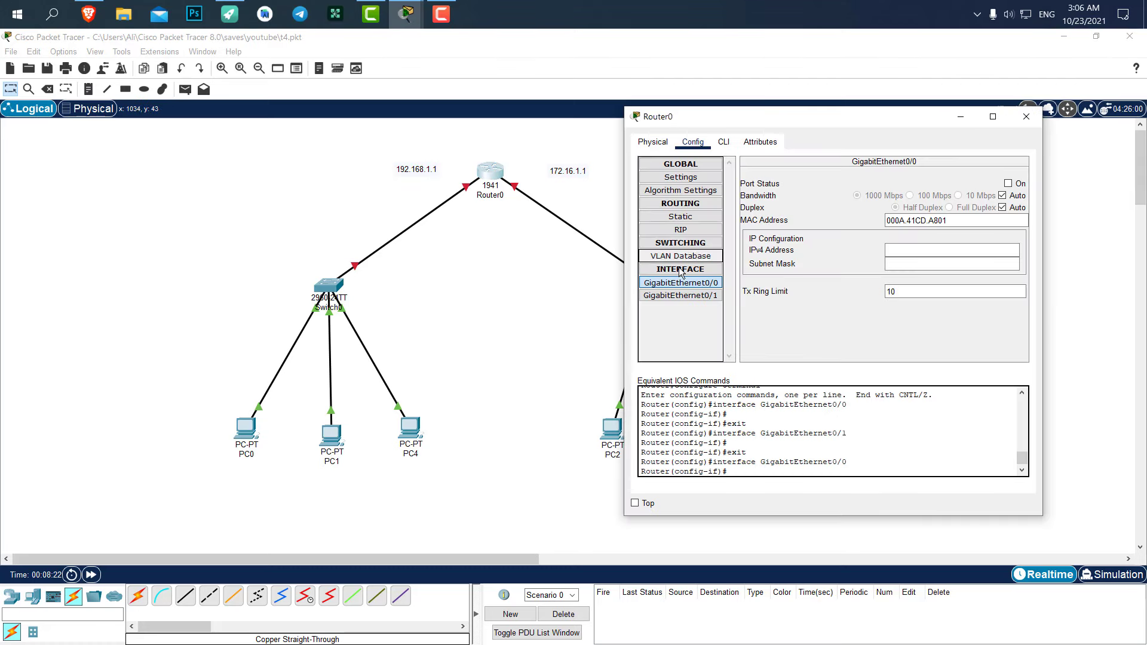
pyautogui.click(682, 282)
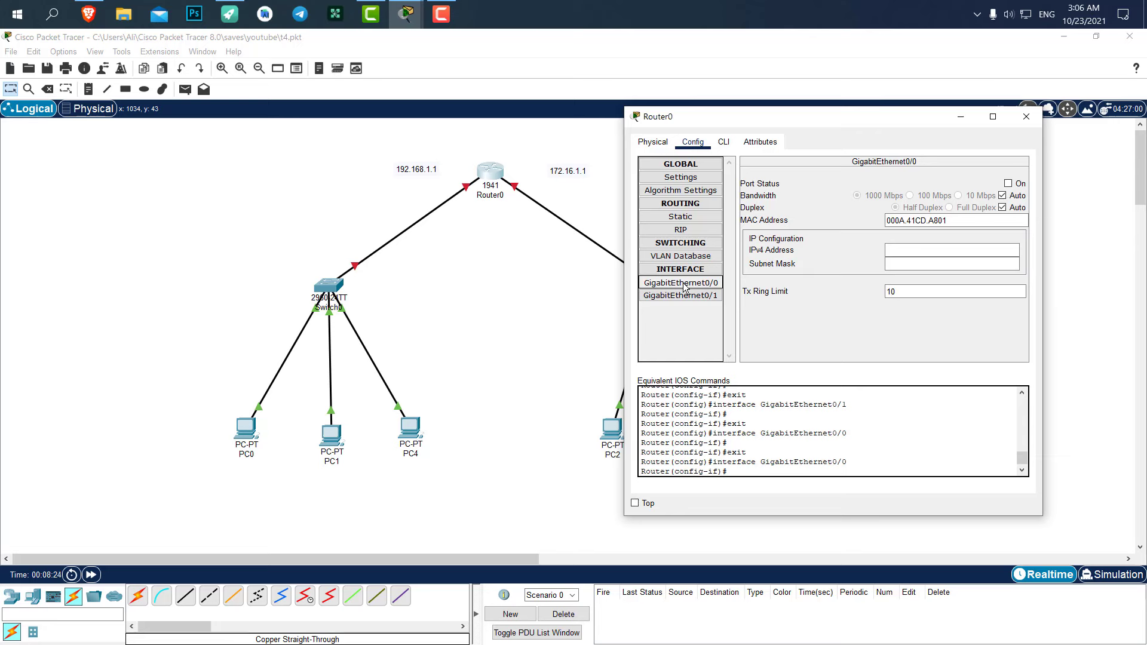
pyautogui.click(924, 253)
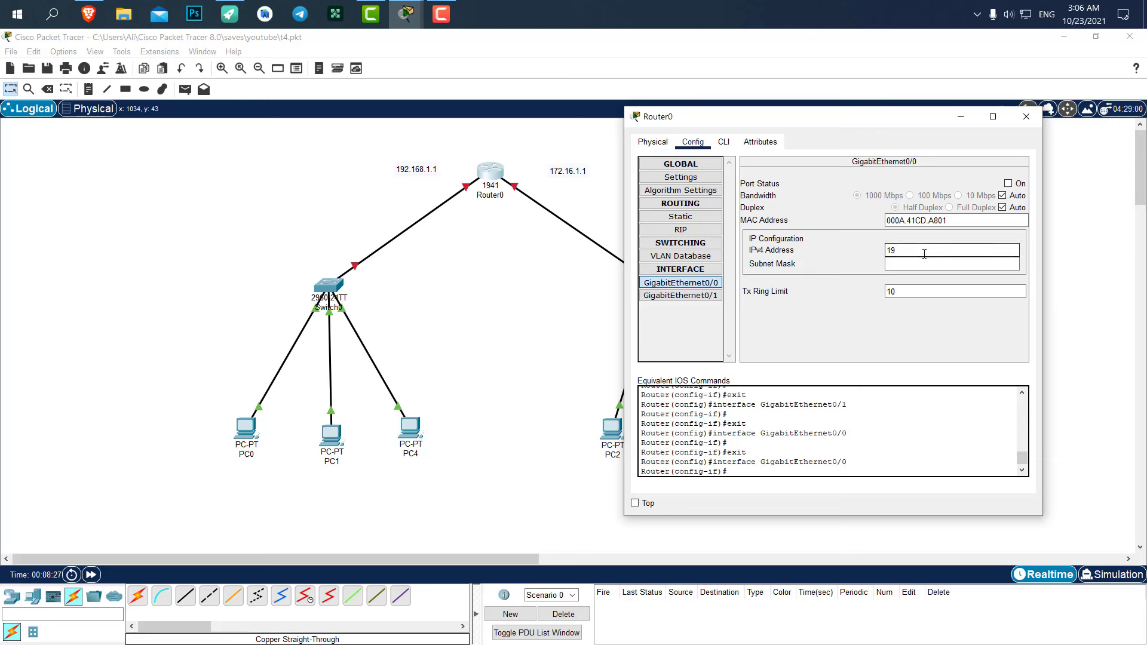
pyautogui.write('192.168.1.1')
pyautogui.press('Tab')
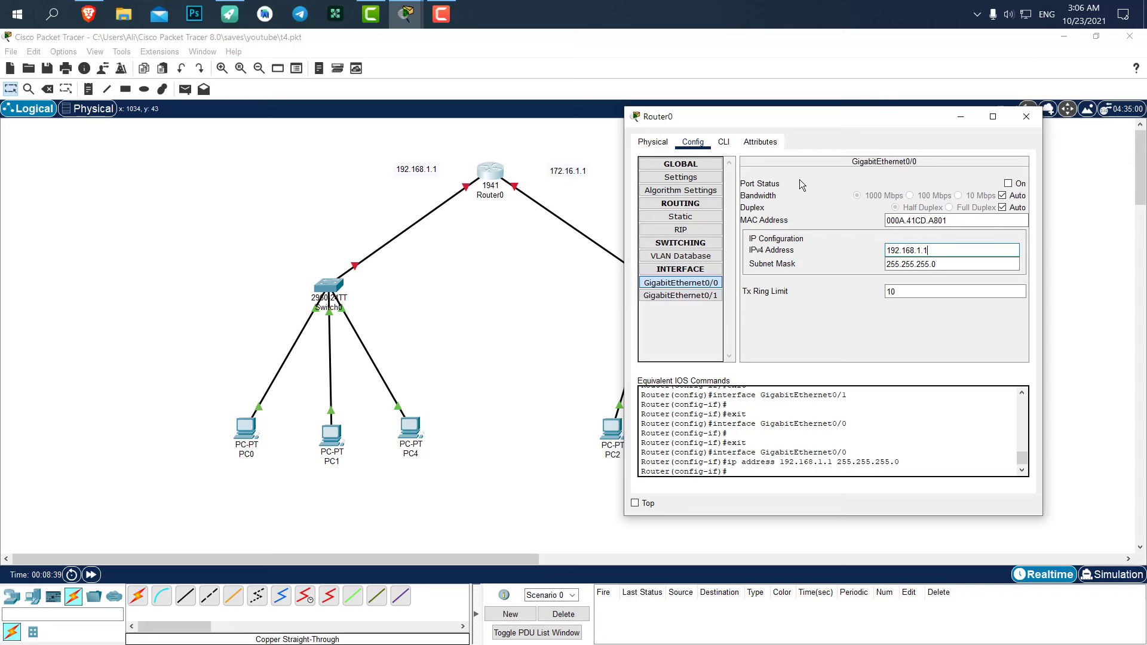
pyautogui.click(1008, 183)
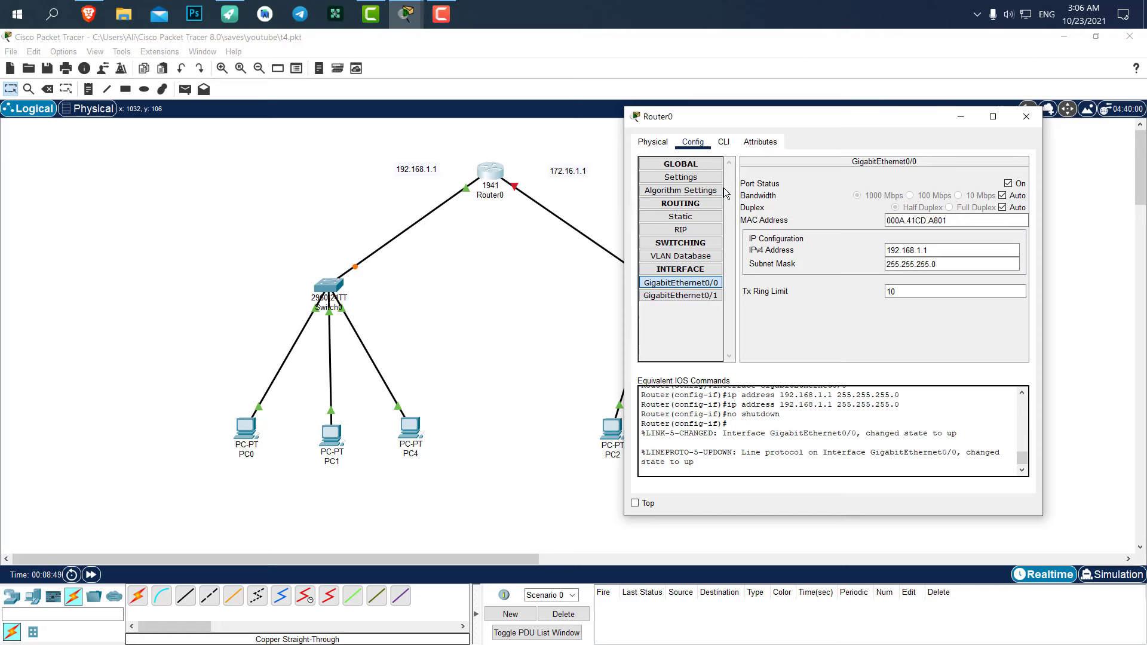
# Set Router0's GigabitEthernet0/1 to IPv4 address 172.16.1.1 with subnet mask 255.255.0.0, turn its port on and close the router's configuration
pyautogui.click(690, 296)
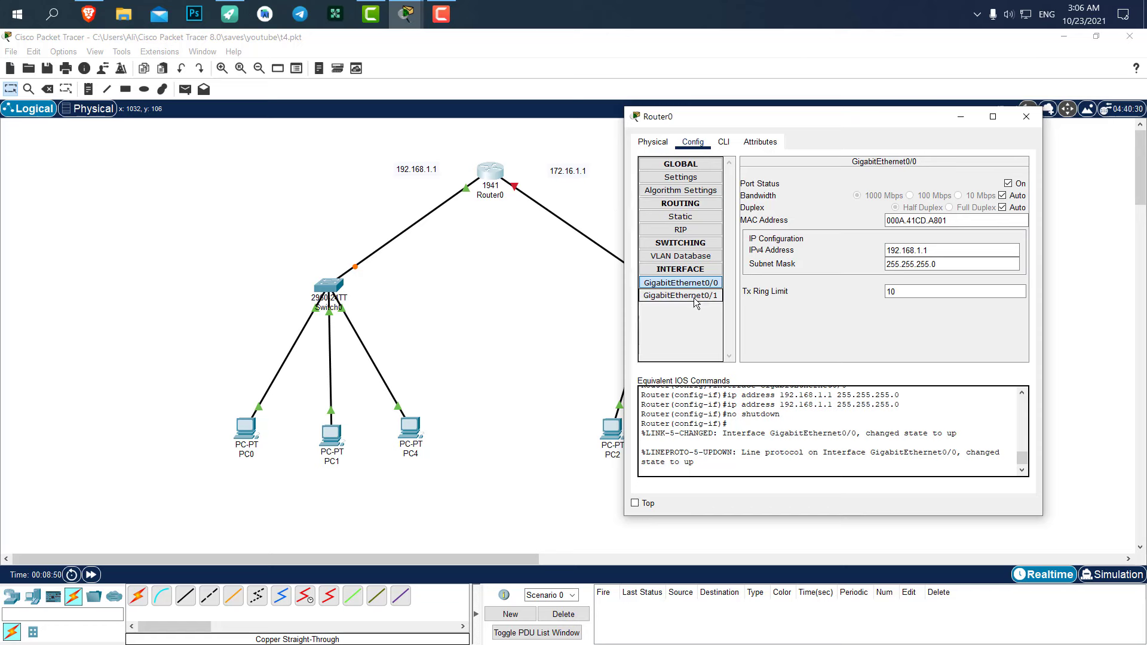
pyautogui.click(904, 245)
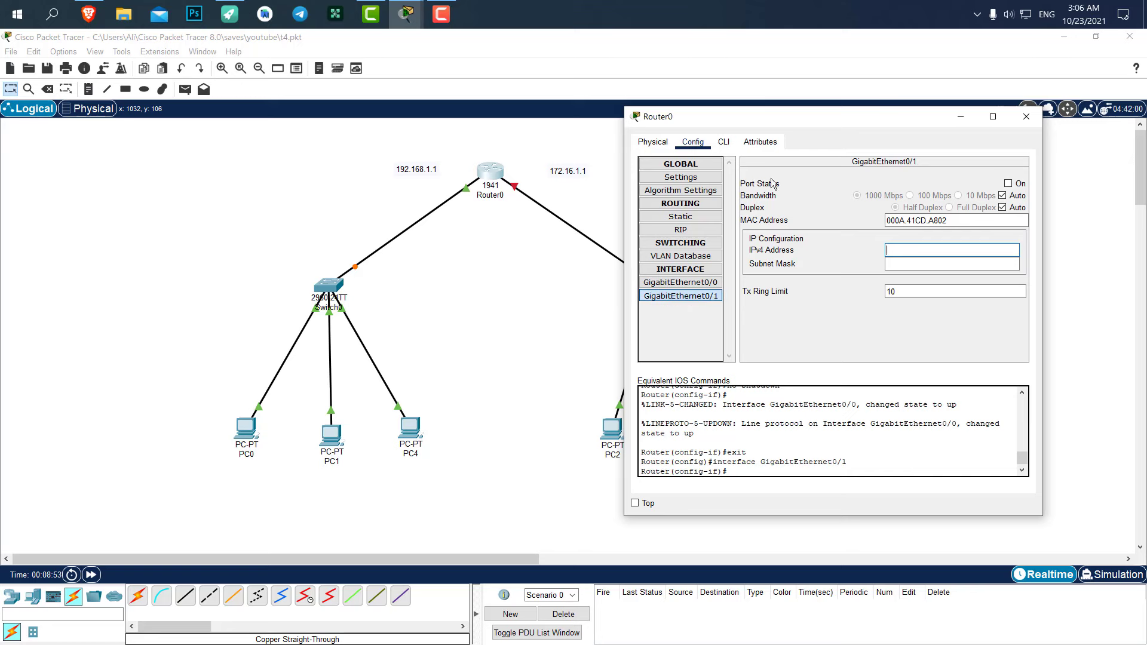
pyautogui.moveTo(762, 124); pyautogui.dragTo(788, 119)
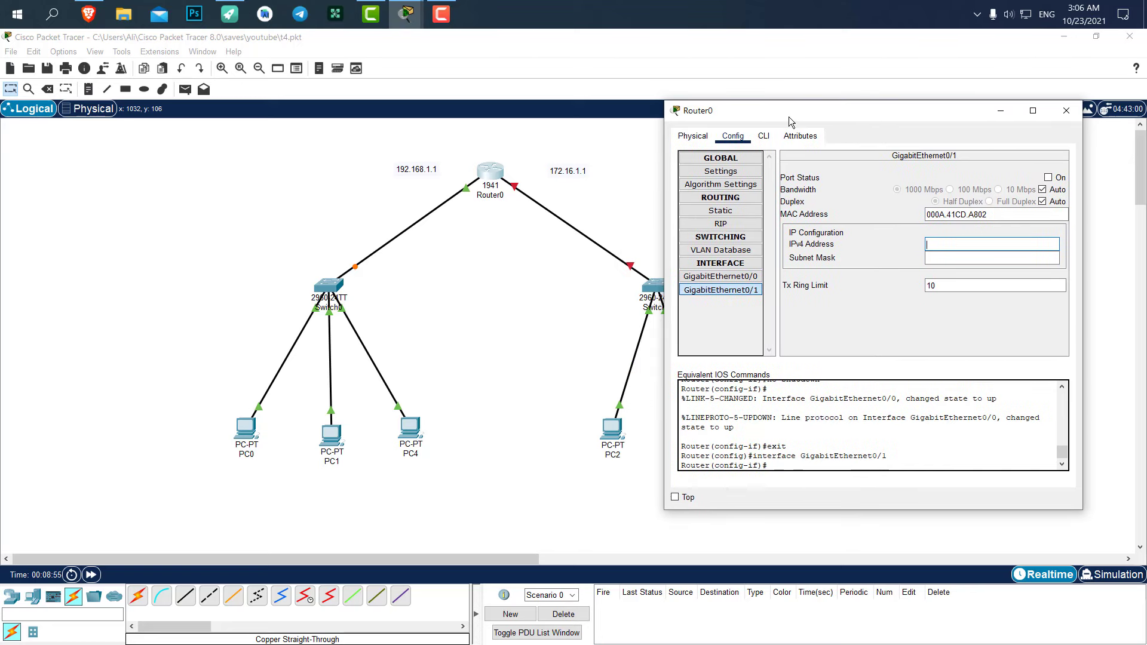
pyautogui.write('172.16.1.1')
pyautogui.press('Return')
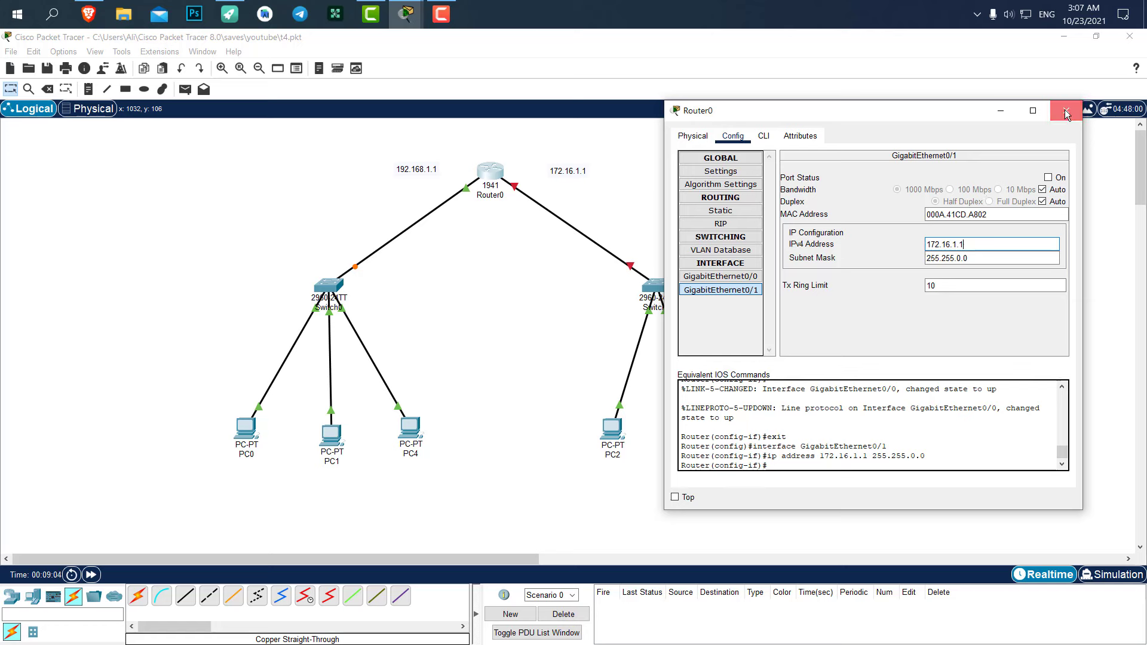
pyautogui.click(1049, 178)
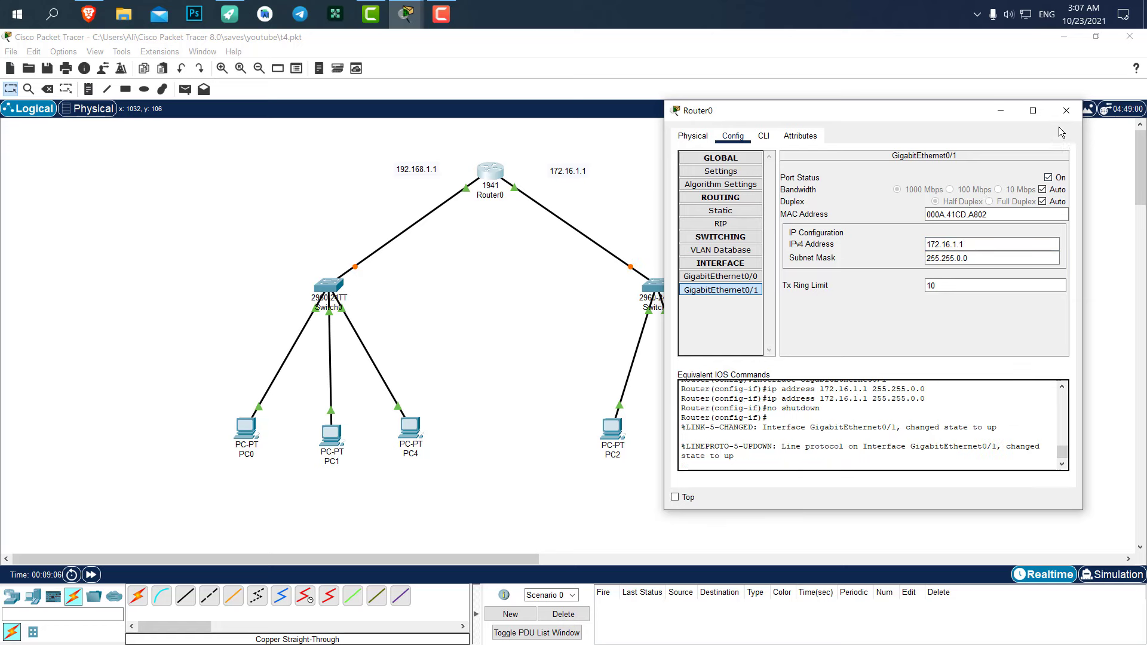
pyautogui.click(1067, 110)
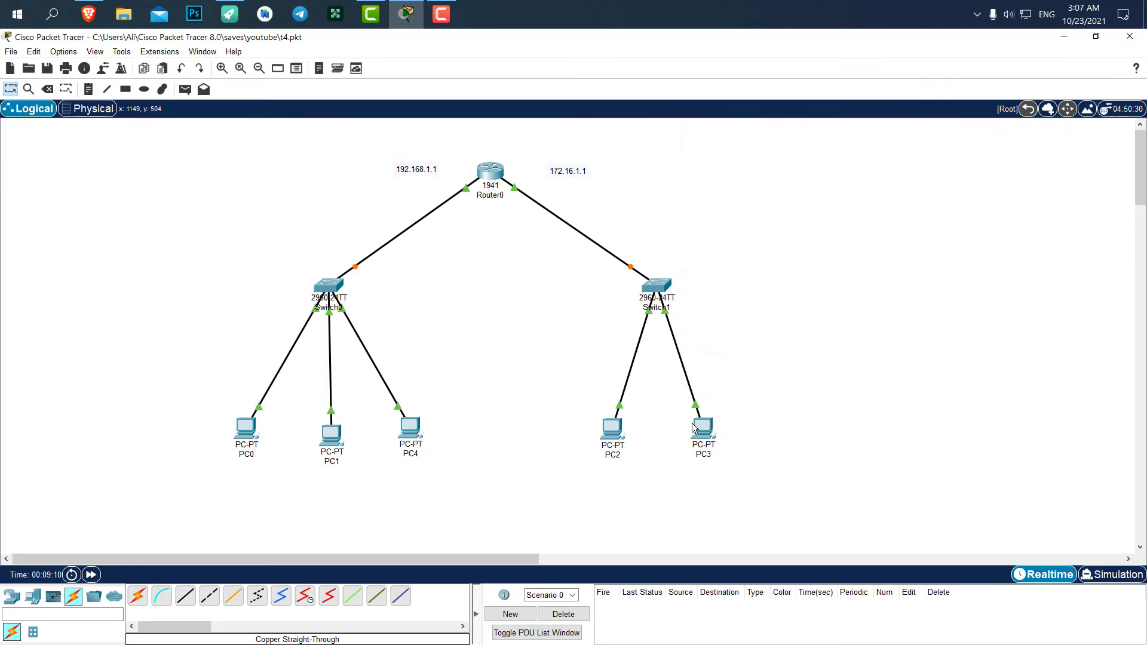
# Set PC2's IPv4 default gateway to 192.168.1.1
pyautogui.click(612, 428)
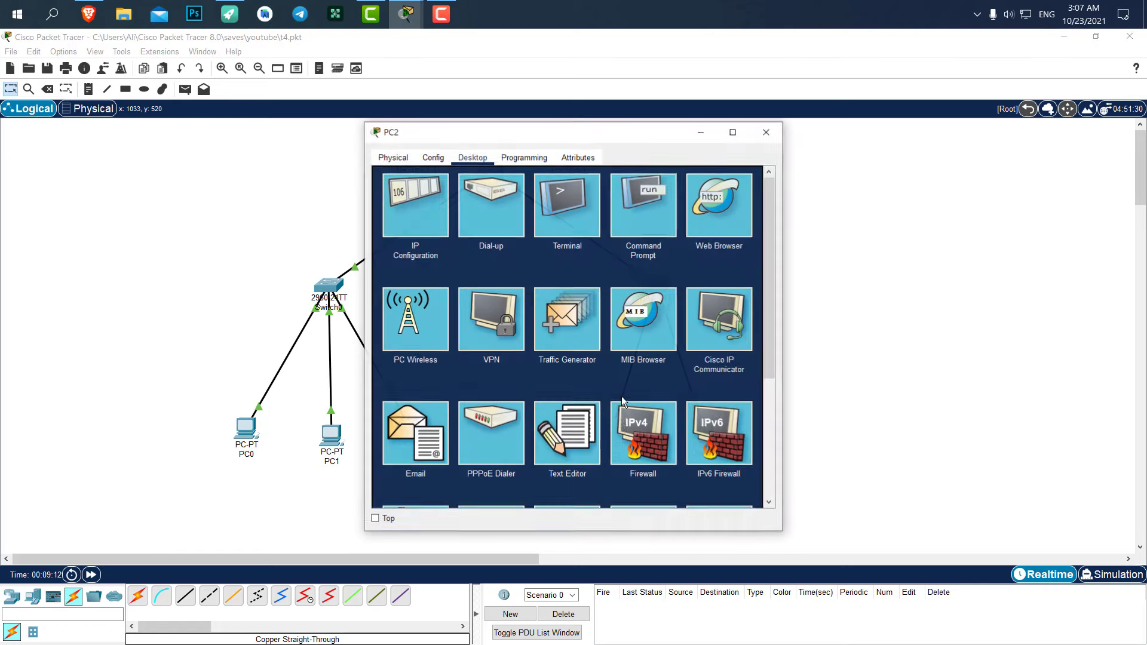
pyautogui.click(412, 191)
pyautogui.moveTo(471, 137); pyautogui.dragTo(827, 117)
pyautogui.moveTo(890, 261); pyautogui.dragTo(852, 261)
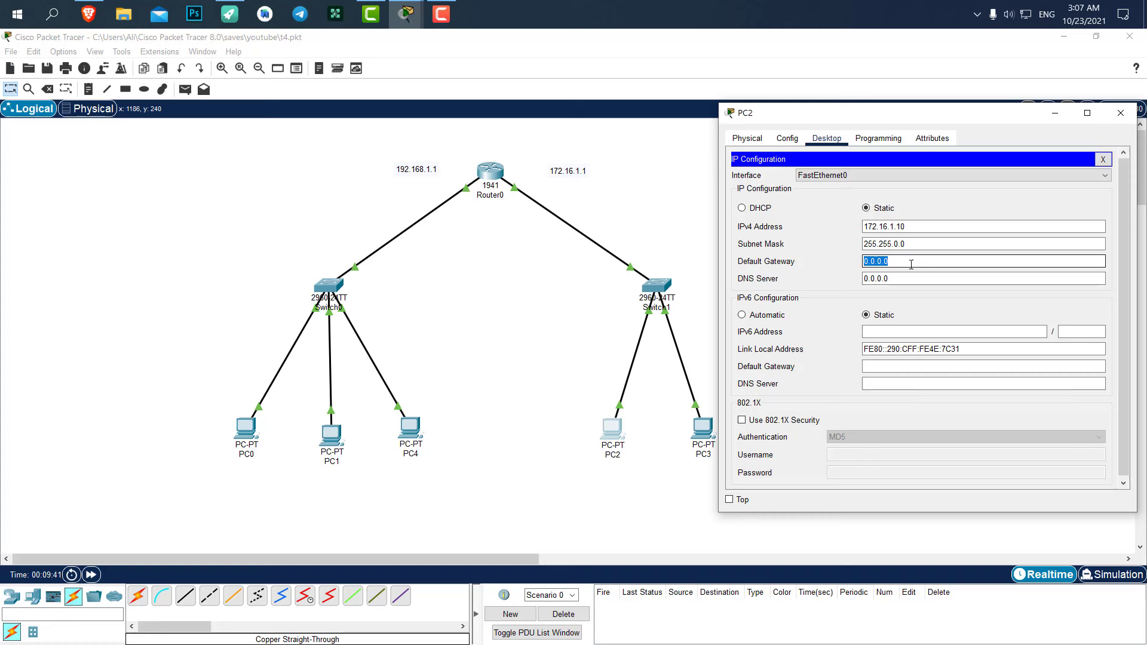
pyautogui.write('192.168.1.1')
pyautogui.press('Tab')
pyautogui.click(1121, 113)
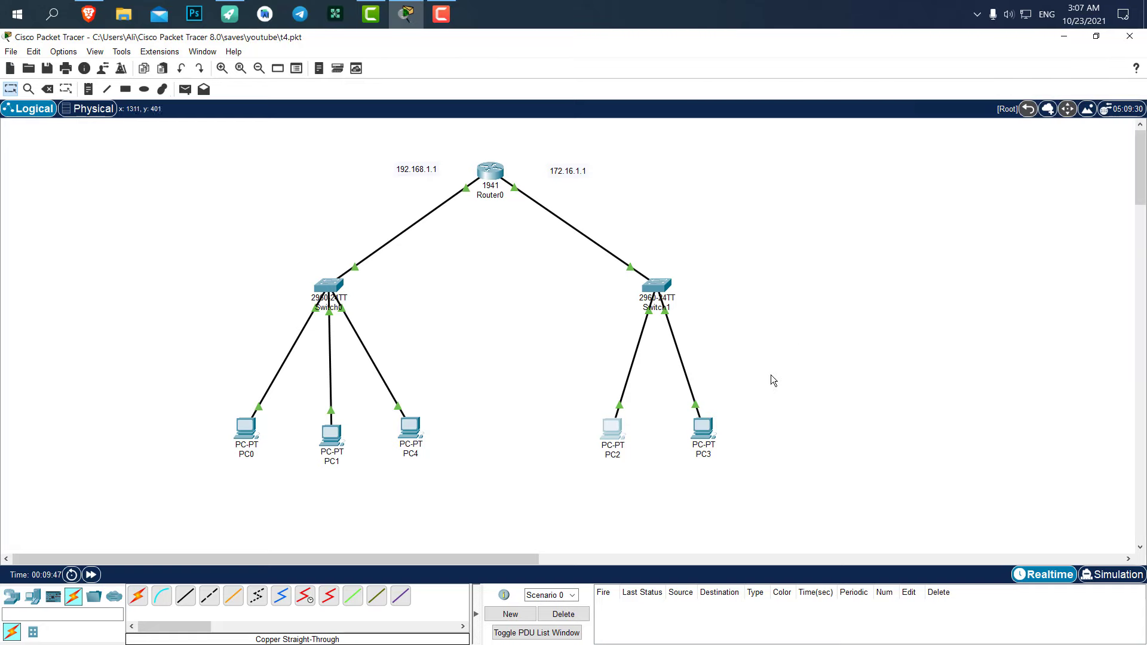
# Set PC3's IPv4 default gateway to 192.168.1.1
pyautogui.click(703, 429)
pyautogui.click(418, 200)
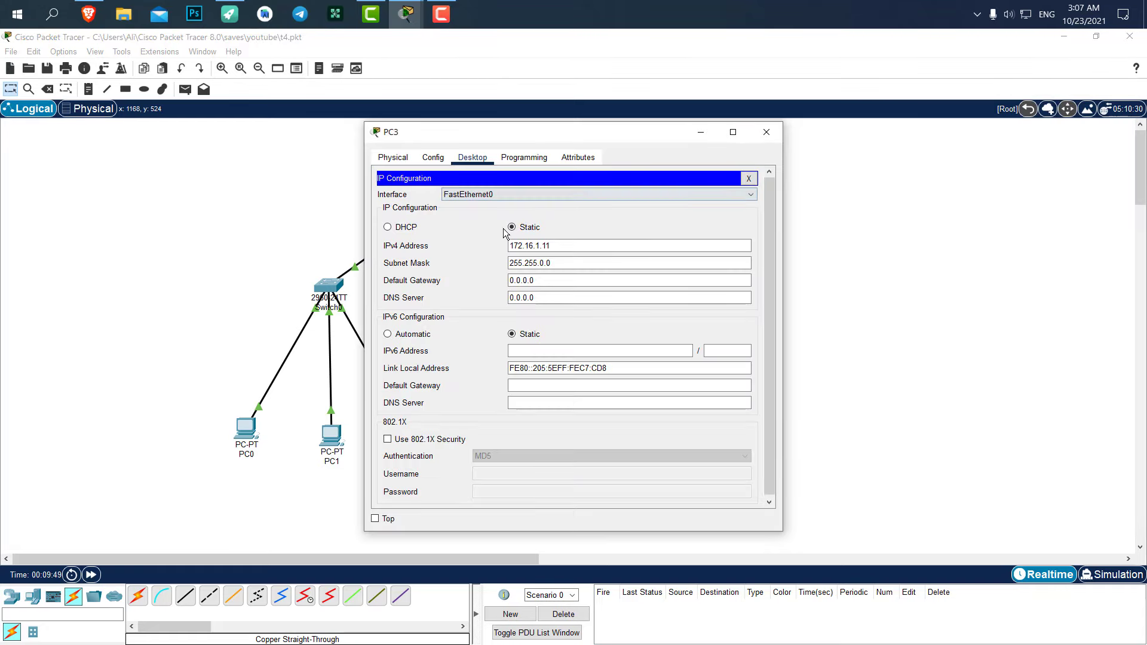
pyautogui.click(538, 279)
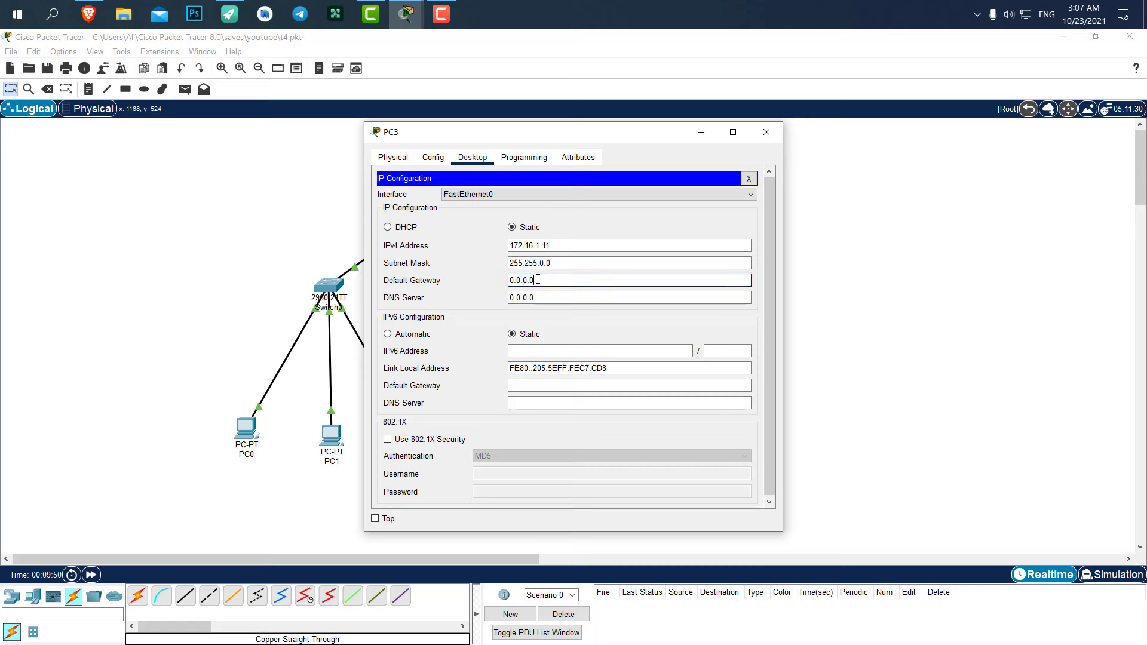
pyautogui.doubleClick(538, 279)
pyautogui.write('192')
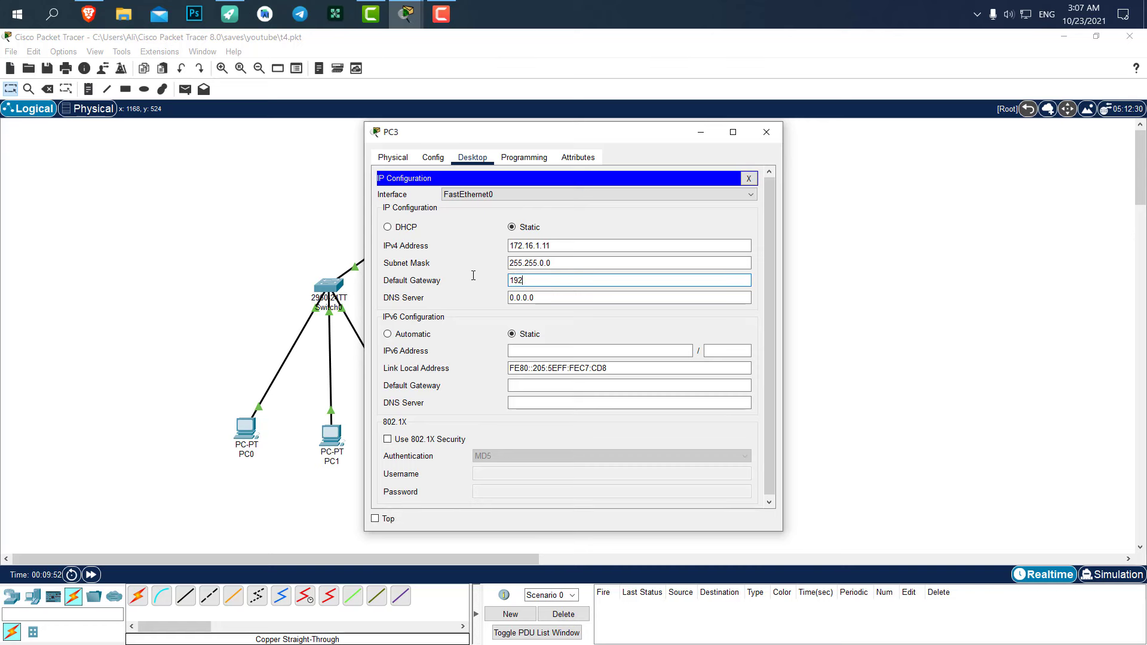
pyautogui.write('.168.1.1')
pyautogui.click(767, 132)
# Set PC4's IPv4 default gateway to 172.16.1.1 and copy that address for reuse
pyautogui.click(703, 428)
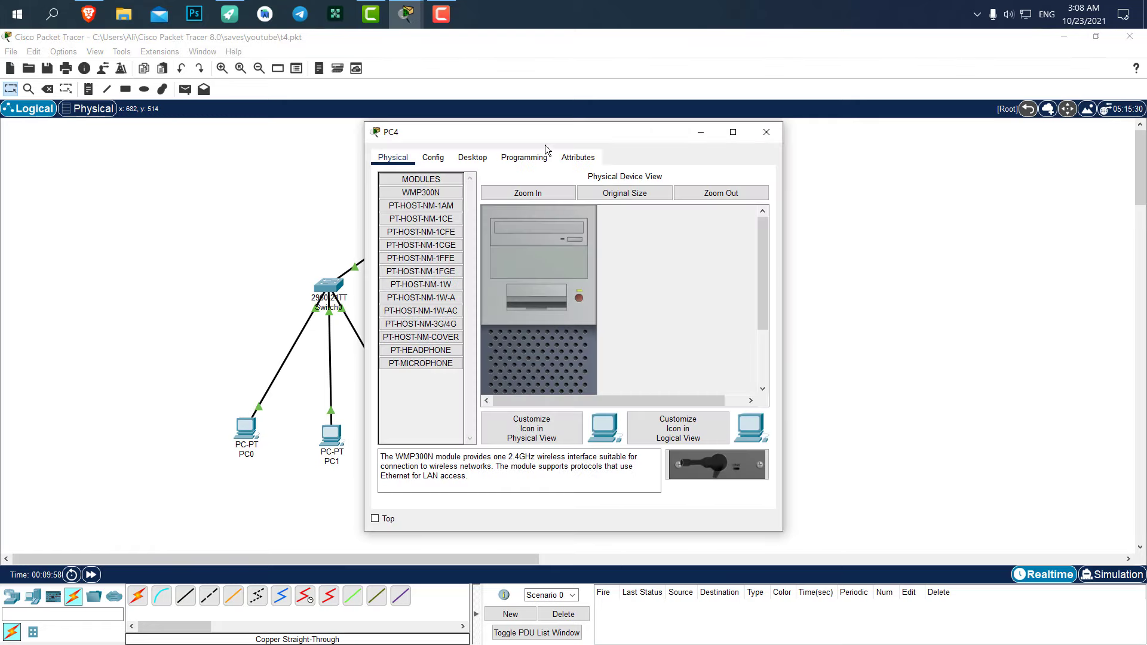
pyautogui.click(472, 157)
pyautogui.click(417, 202)
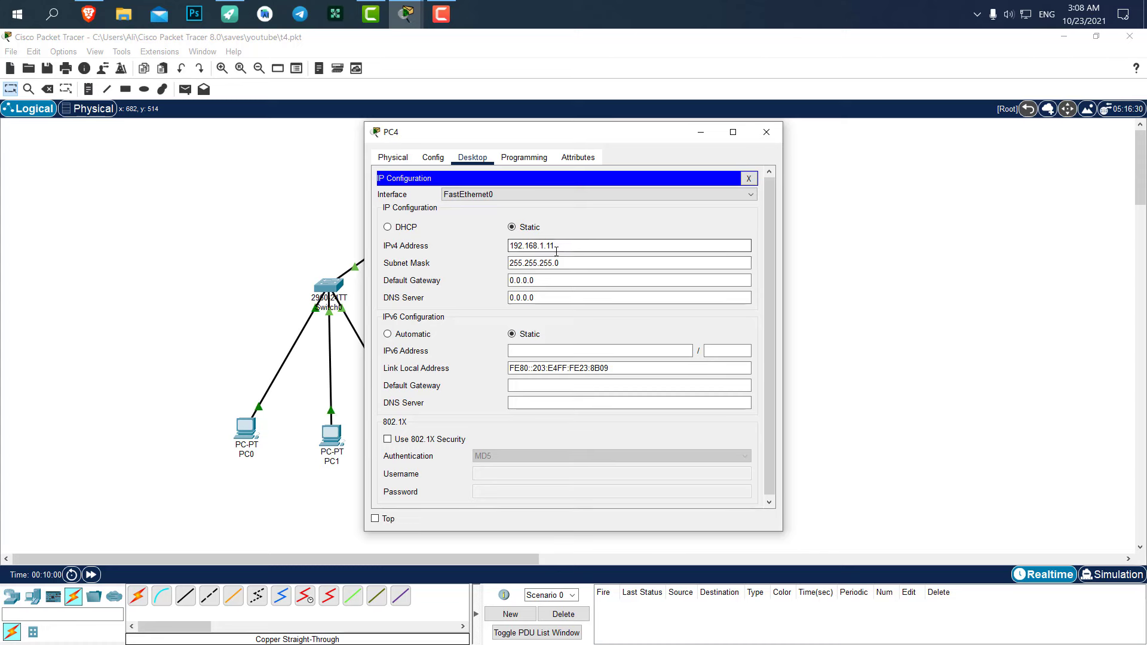
pyautogui.press('Tab')
pyautogui.press('Tab')
pyautogui.write('17')
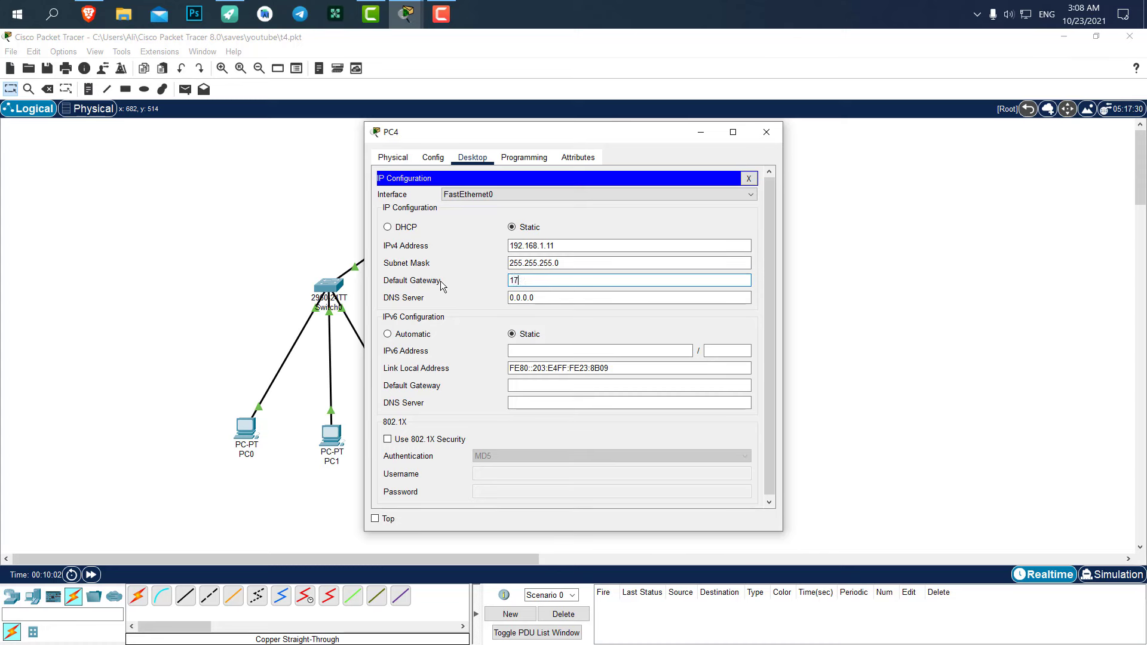
pyautogui.write('2.16.1.1')
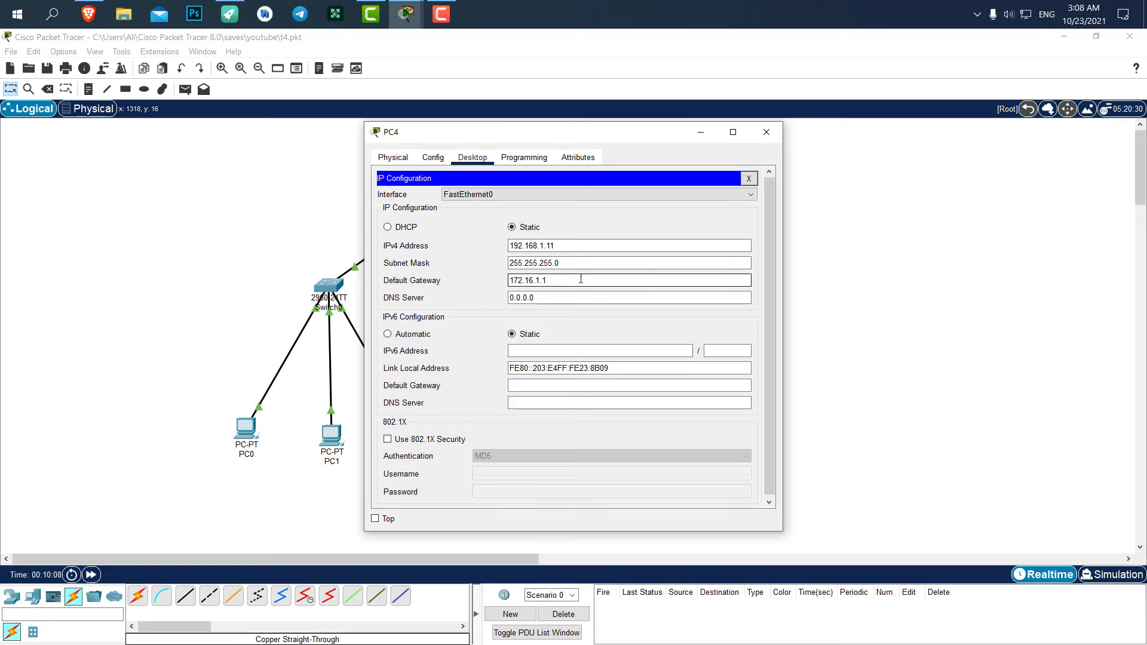
pyautogui.hotkey('ctrl', 'a')
pyautogui.hotkey('ctrl', 'c')
pyautogui.click(766, 132)
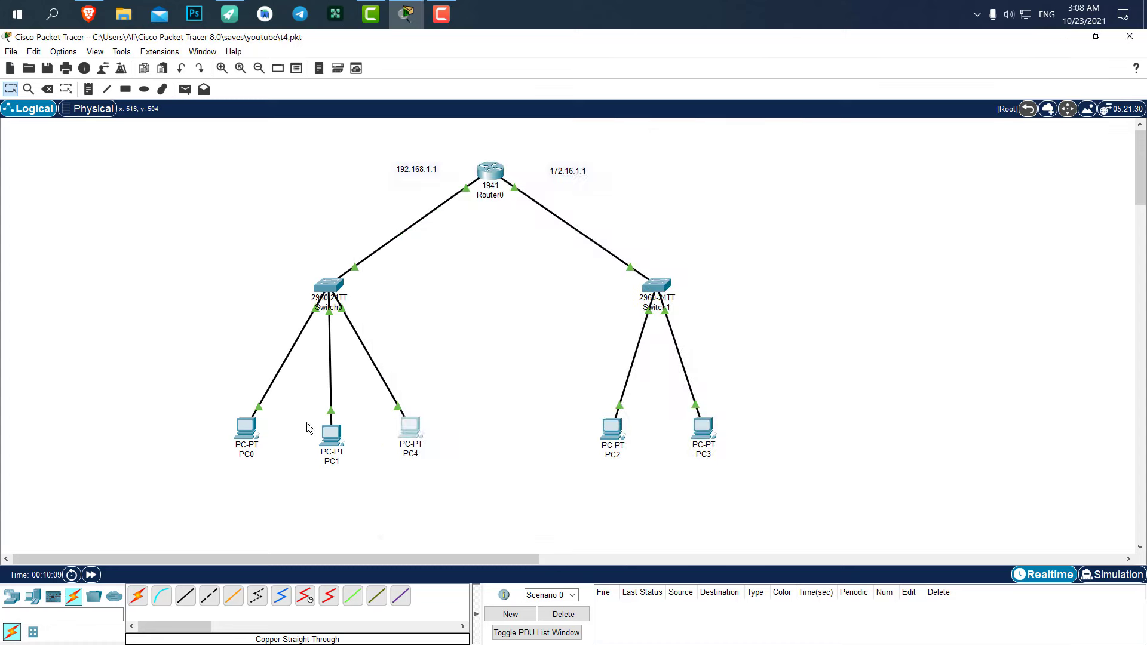
# Set PC1's IPv4 default gateway to 172.16.1.1
pyautogui.click(332, 432)
pyautogui.click(473, 157)
pyautogui.click(409, 205)
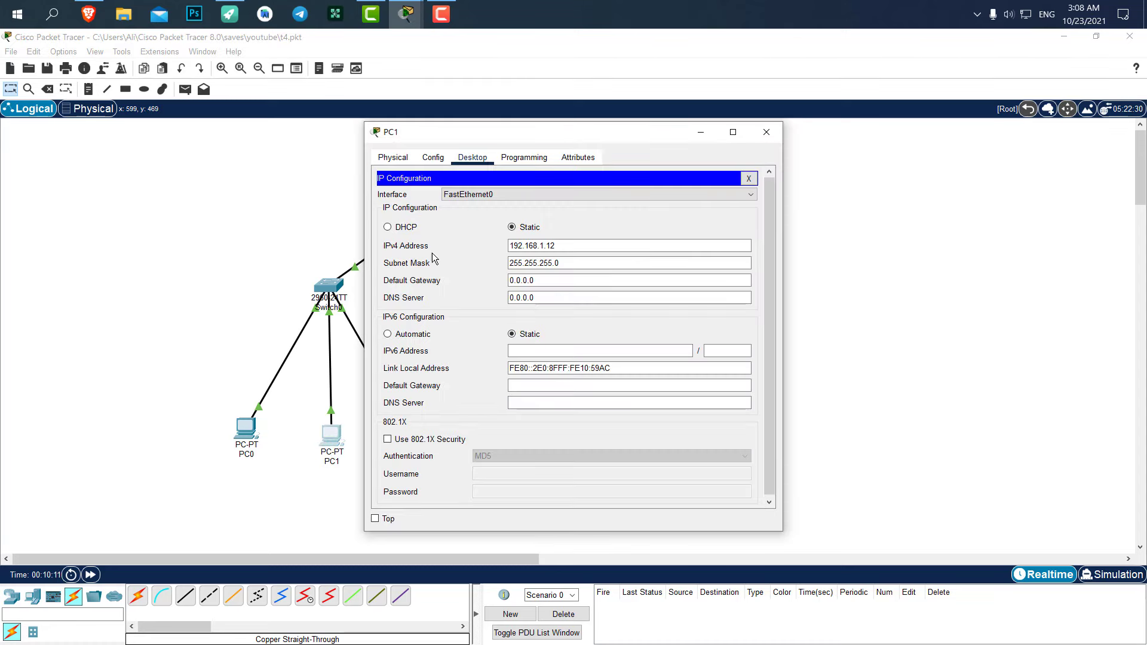
pyautogui.click(540, 280)
pyautogui.hotkey('ctrl', 'a')
pyautogui.write('192.168.1.1')
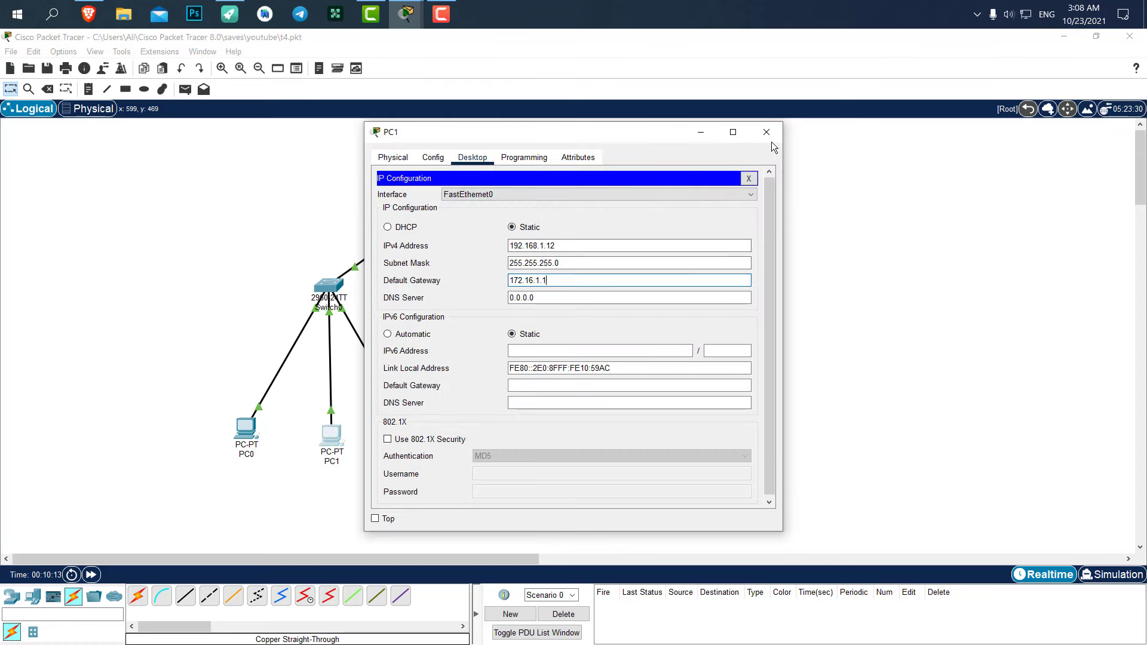
pyautogui.click(766, 133)
# Set PC0's IPv4 default gateway to the copied address 172.16.1.1
pyautogui.click(246, 428)
pyautogui.click(472, 157)
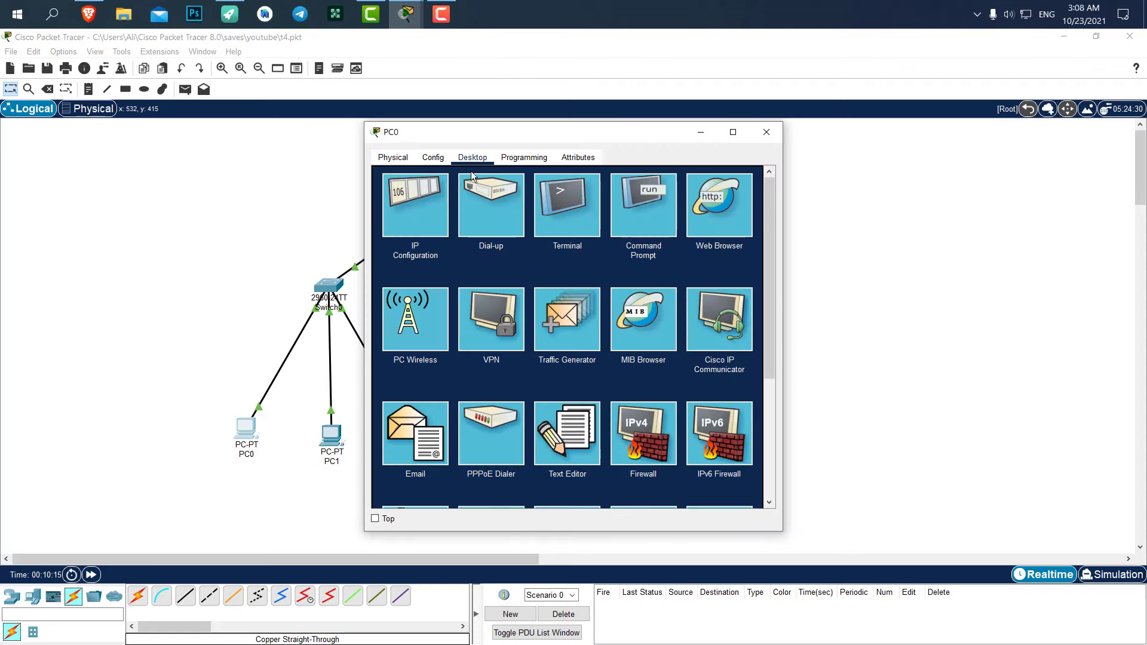
pyautogui.click(415, 206)
pyautogui.click(540, 281)
pyautogui.hotkey('ctrl', 'a')
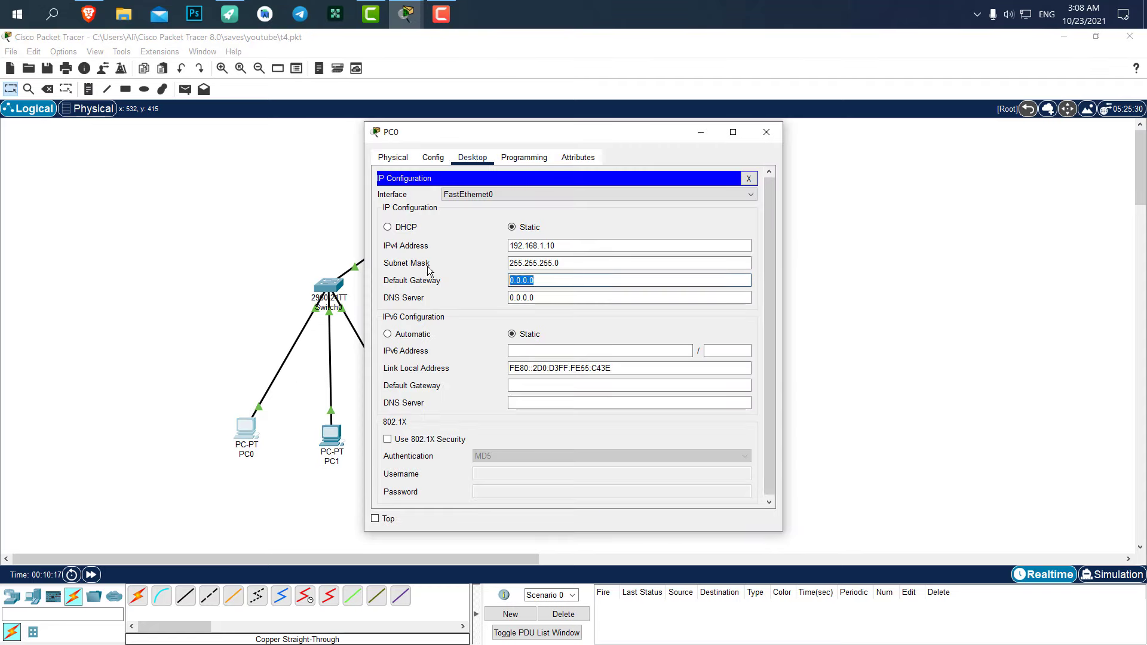
pyautogui.hotkey('ctrl', 'v')
pyautogui.click(767, 132)
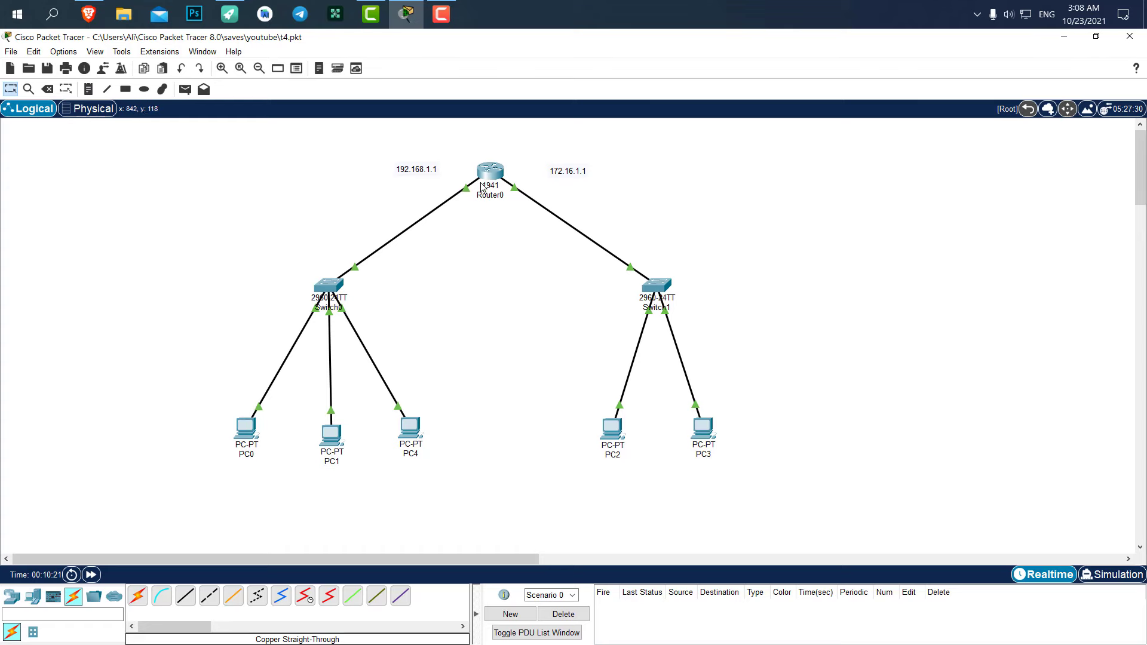
# Ping 192.168.1.10 from PC3's Command Prompt and move the window aside to reveal the topology
pyautogui.click(709, 431)
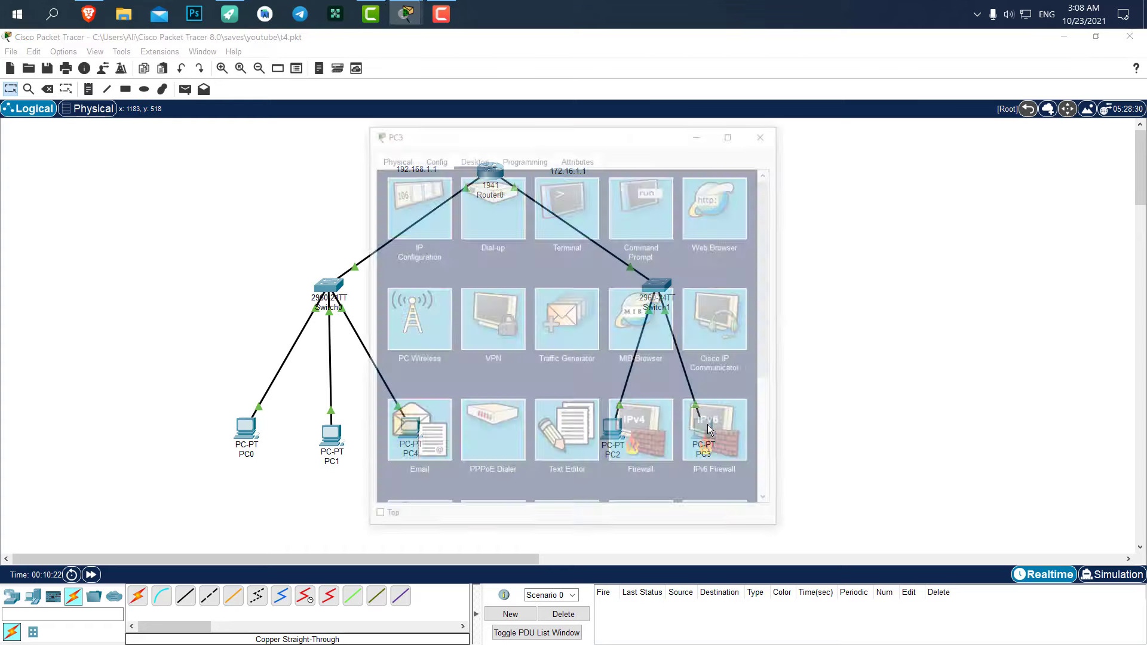
pyautogui.click(640, 210)
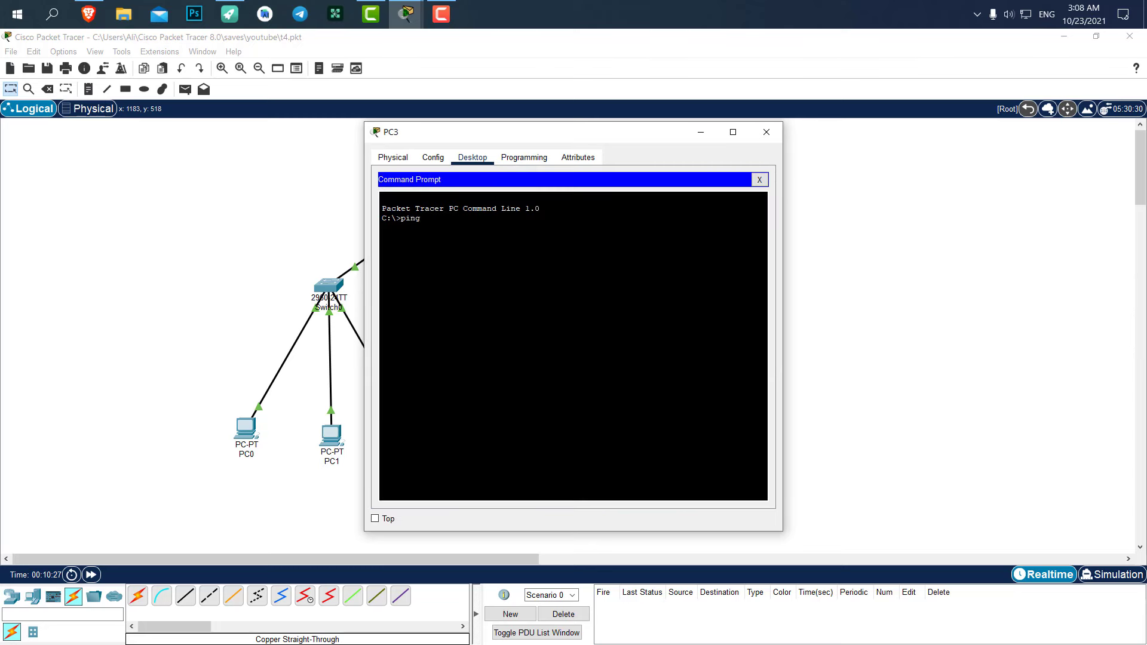
pyautogui.write('ping 192.168.1.10')
pyautogui.press('Return')
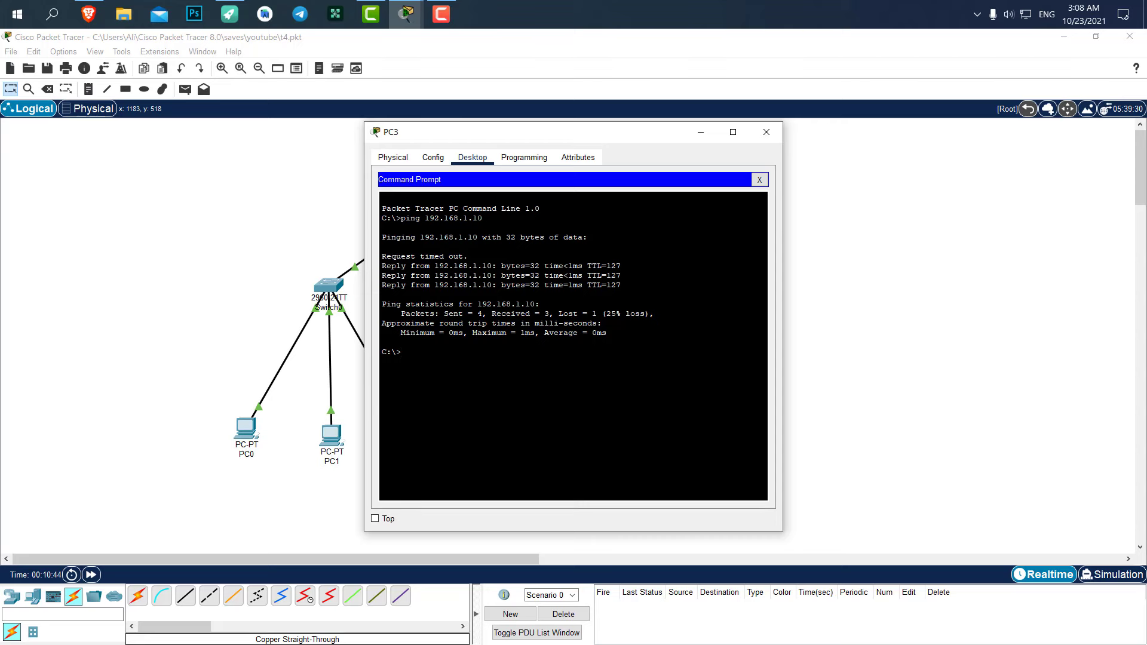
pyautogui.moveTo(509, 136); pyautogui.dragTo(835, 131)
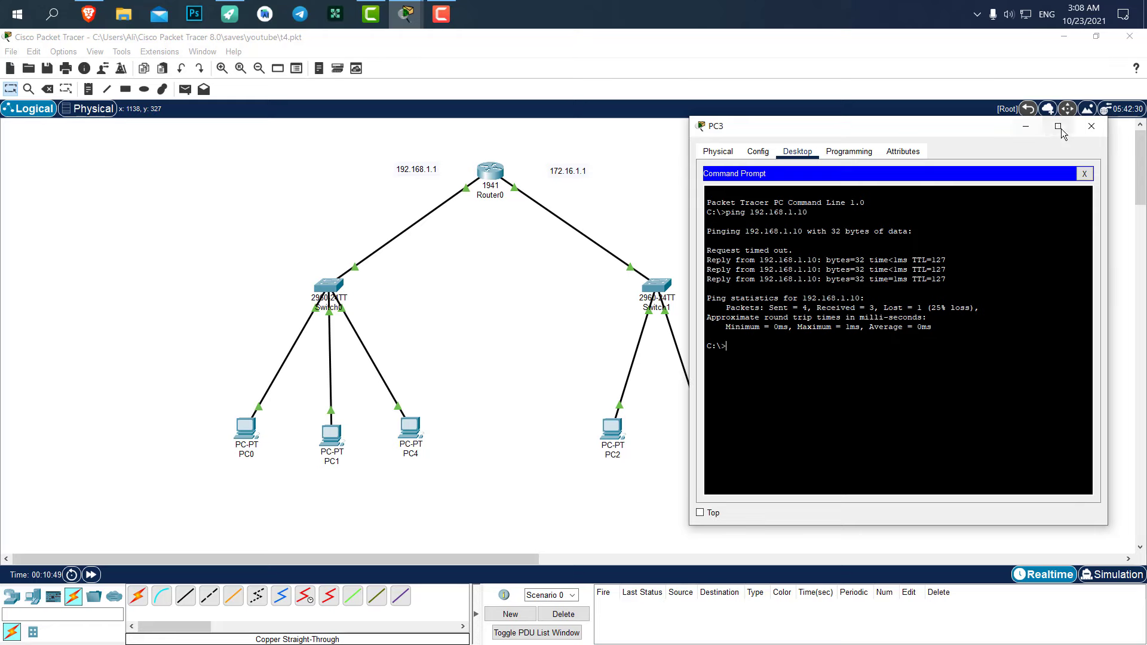
# Close the PC3 window, briefly open and close PC2's window, and switch the workspace to Simulation mode
pyautogui.click(1091, 126)
pyautogui.click(615, 430)
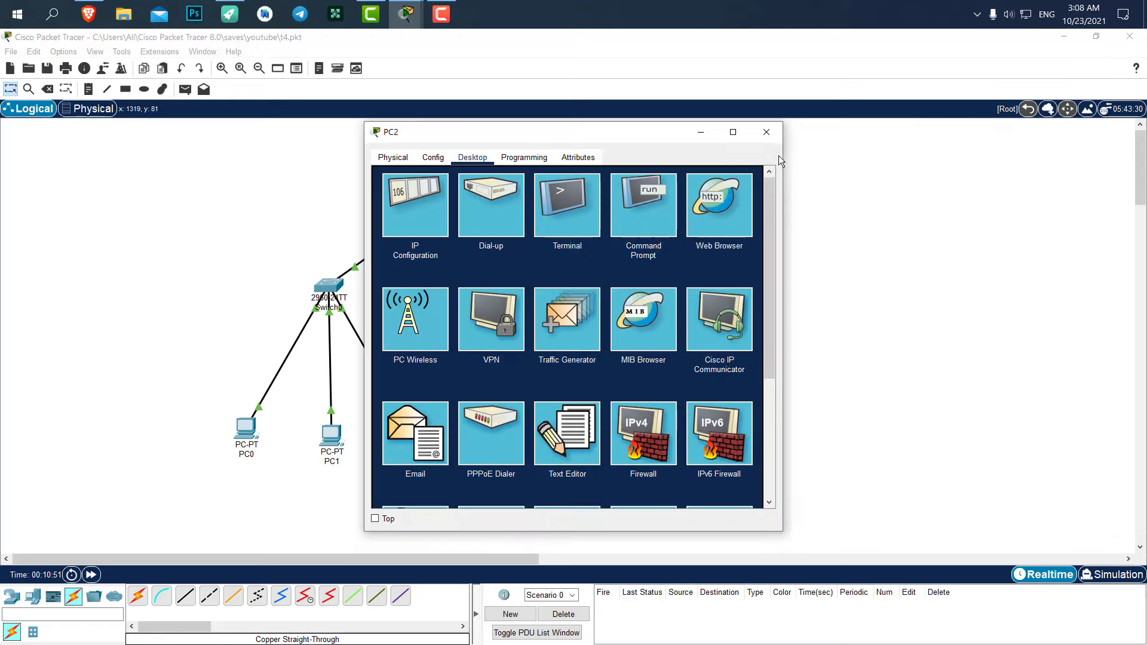
pyautogui.click(768, 132)
pyautogui.click(1111, 575)
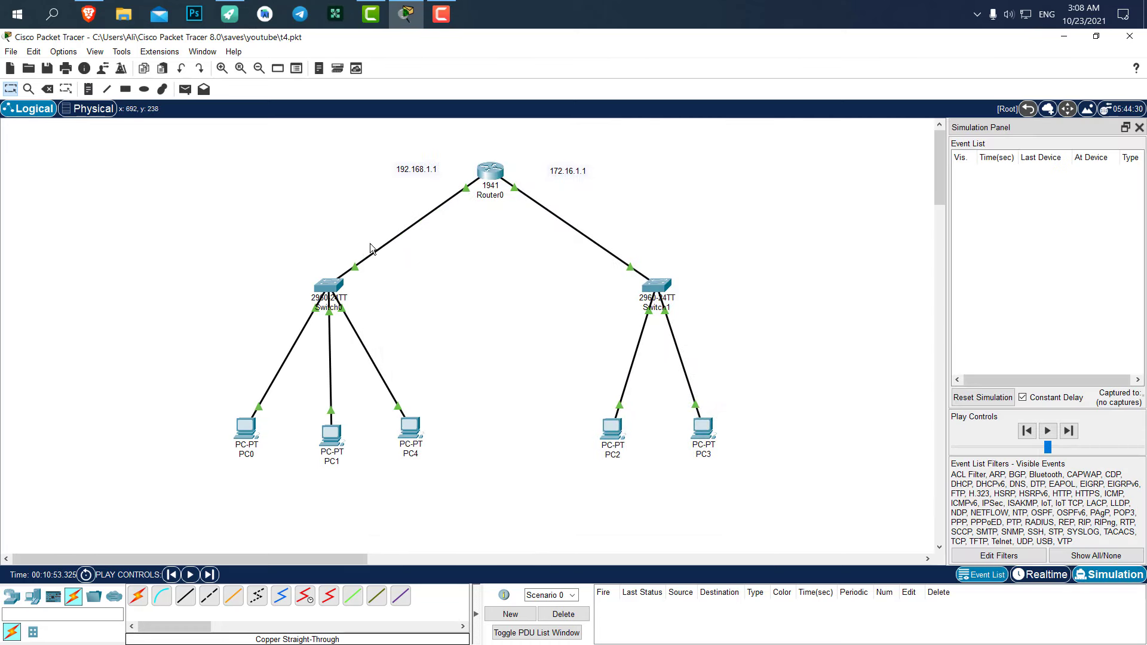
# Add a simple PDU with PC1 as the source and PC3 as the destination
pyautogui.click(185, 89)
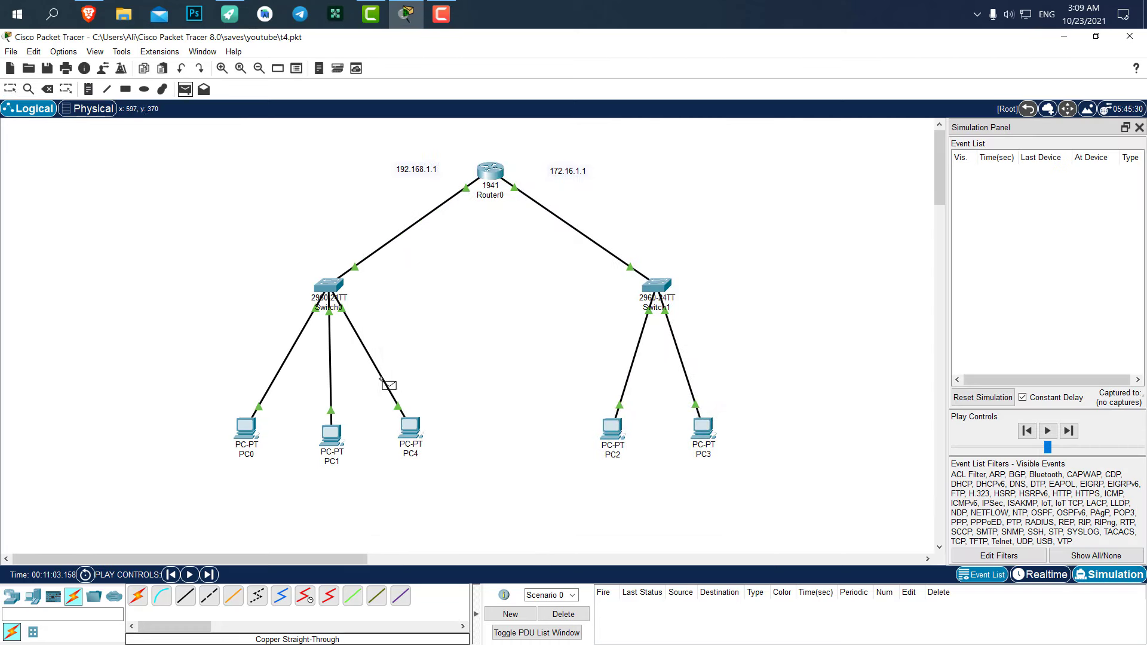
pyautogui.click(332, 440)
pyautogui.click(714, 434)
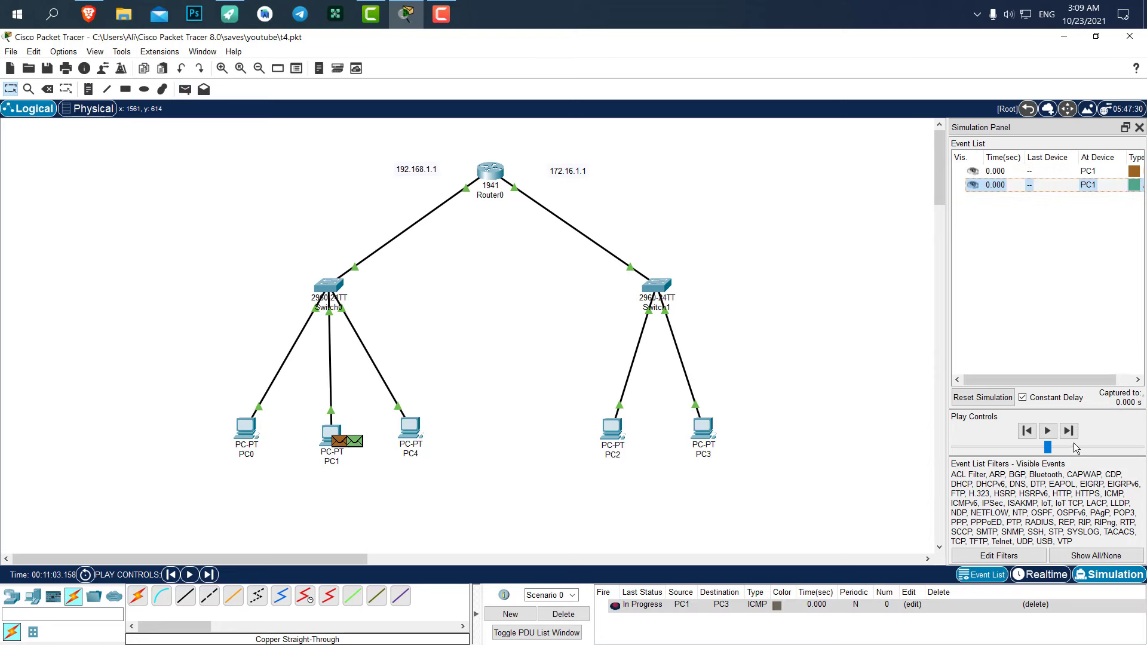
# Play the simulation to follow the packet between PC1 and PC3 through the router, and reset the simulation
pyautogui.click(1049, 430)
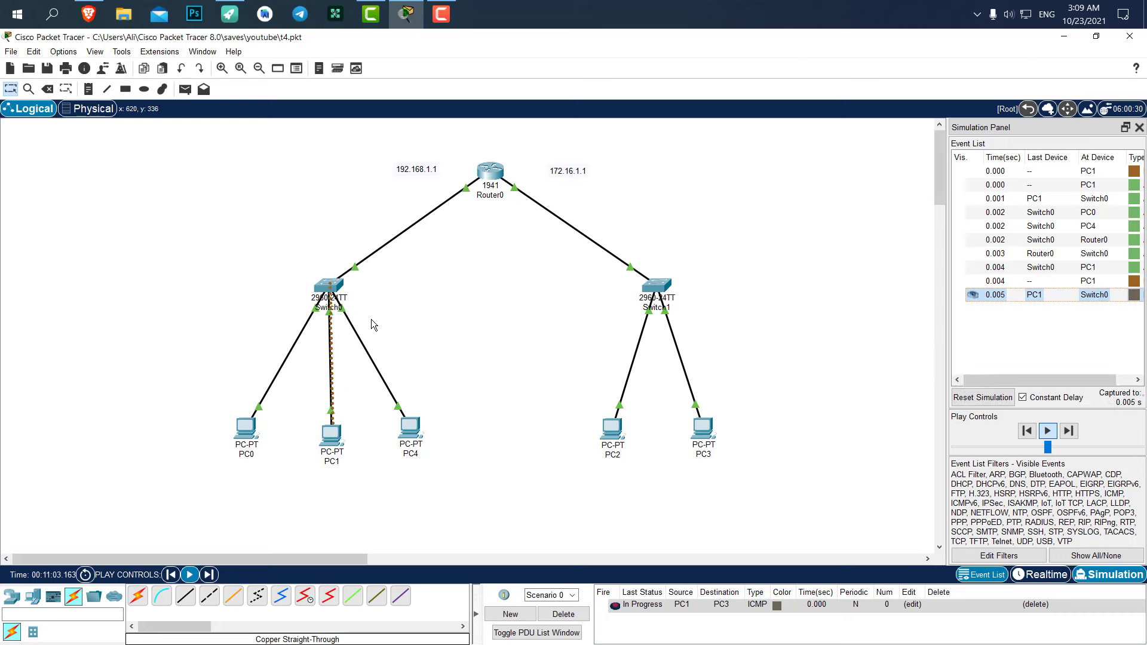
pyautogui.click(1009, 242)
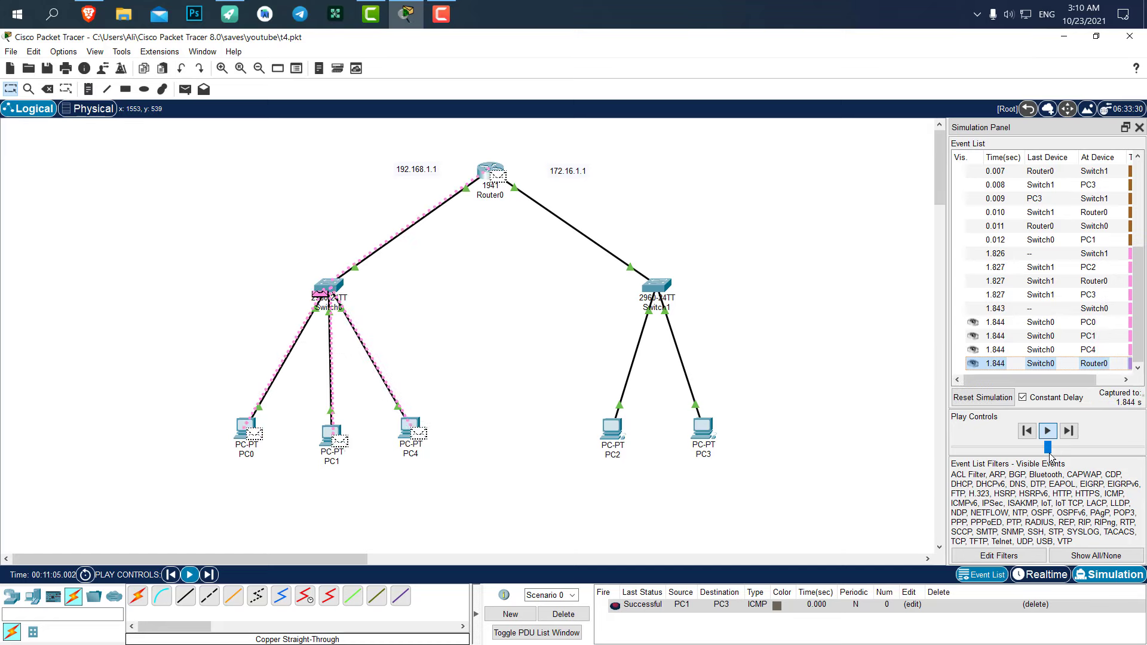
pyautogui.click(989, 398)
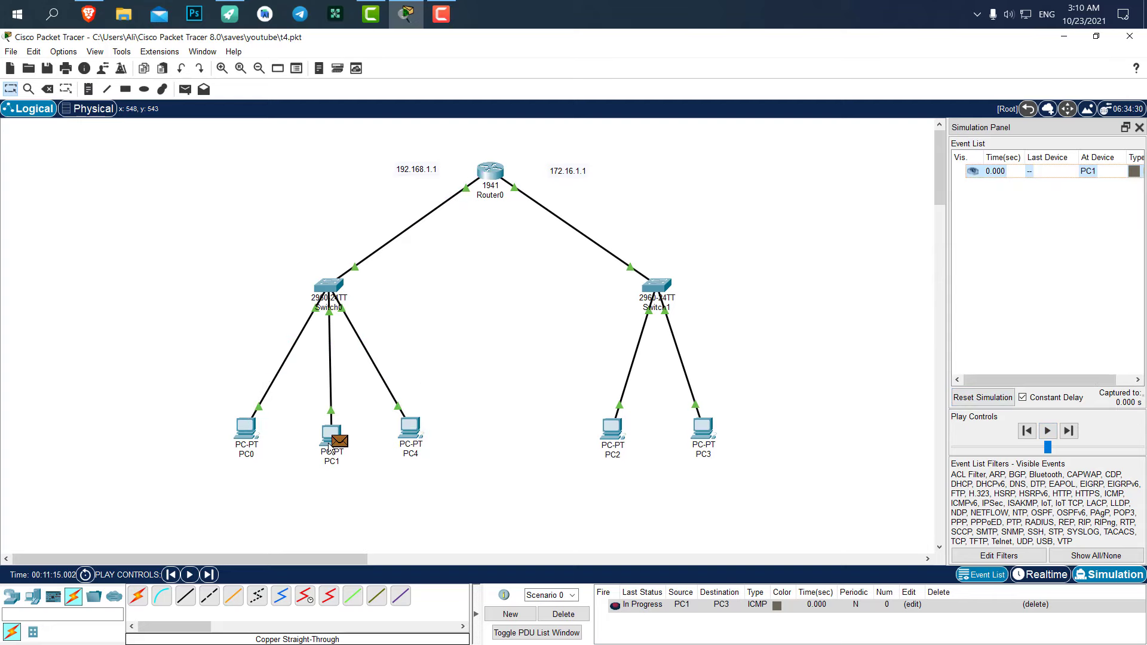